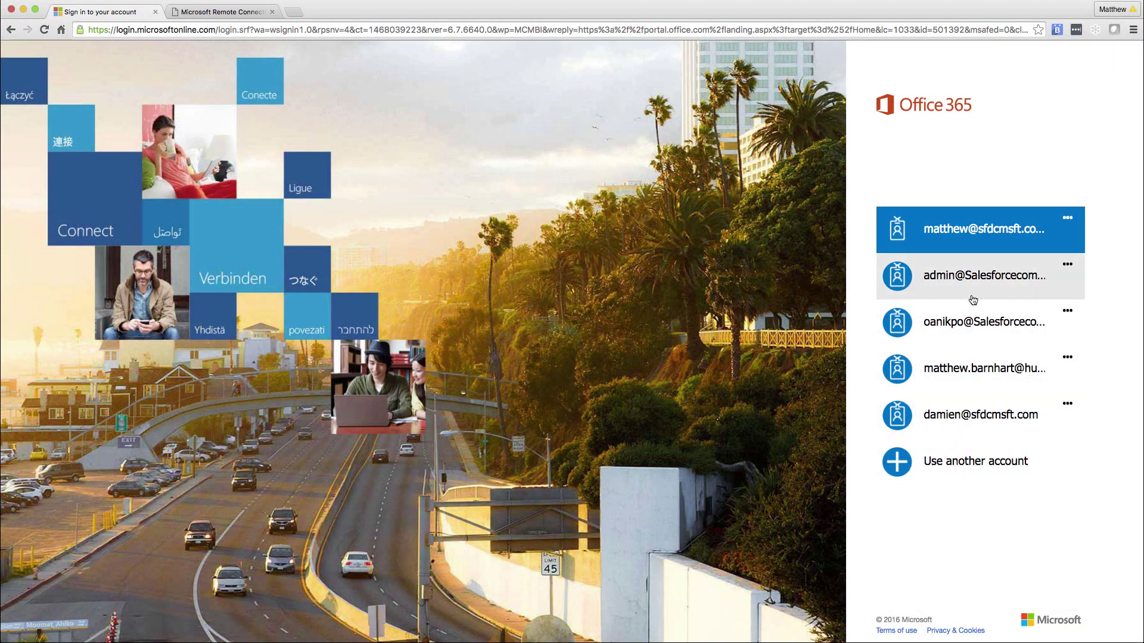
Step: Sign in with the work account and expand the admin centers list in the Office 365 admin portal
click(982, 243)
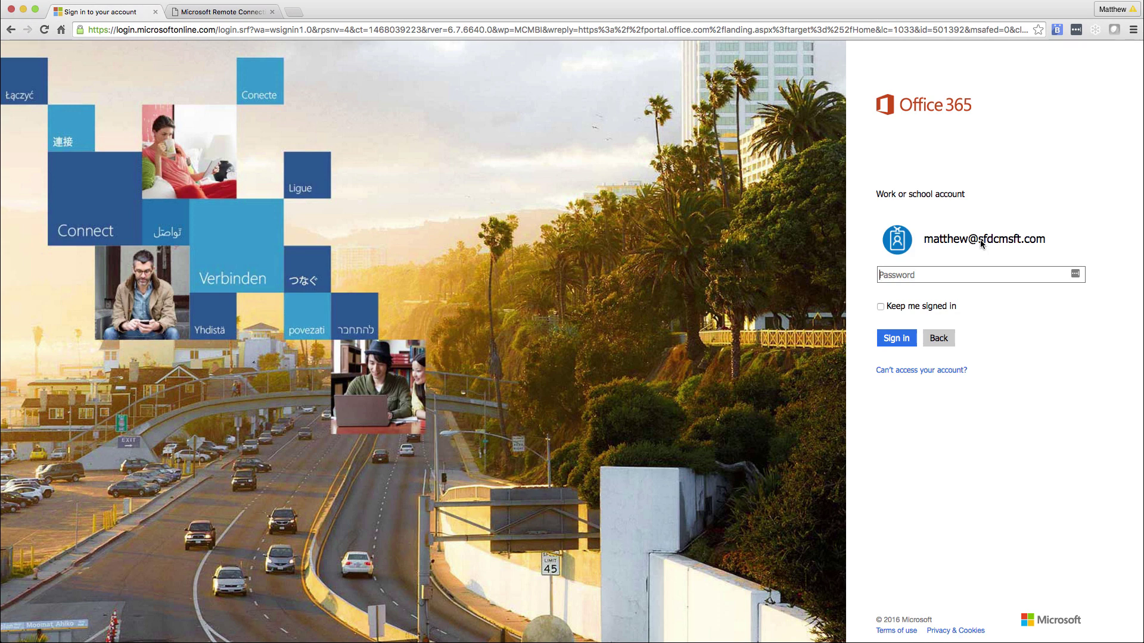
text(********)
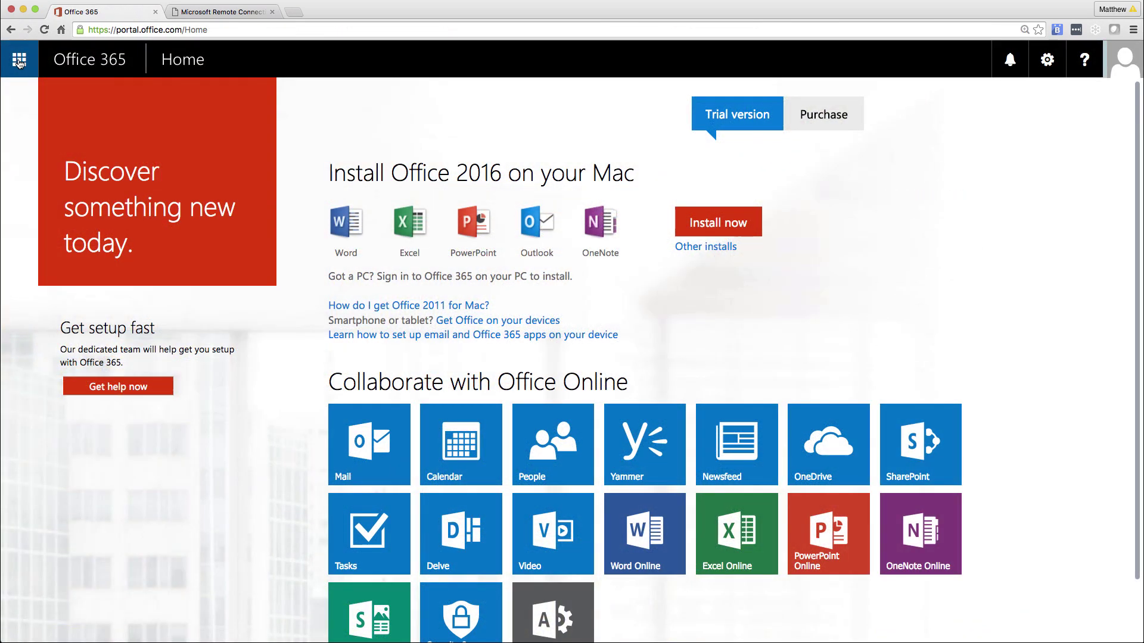
click(20, 59)
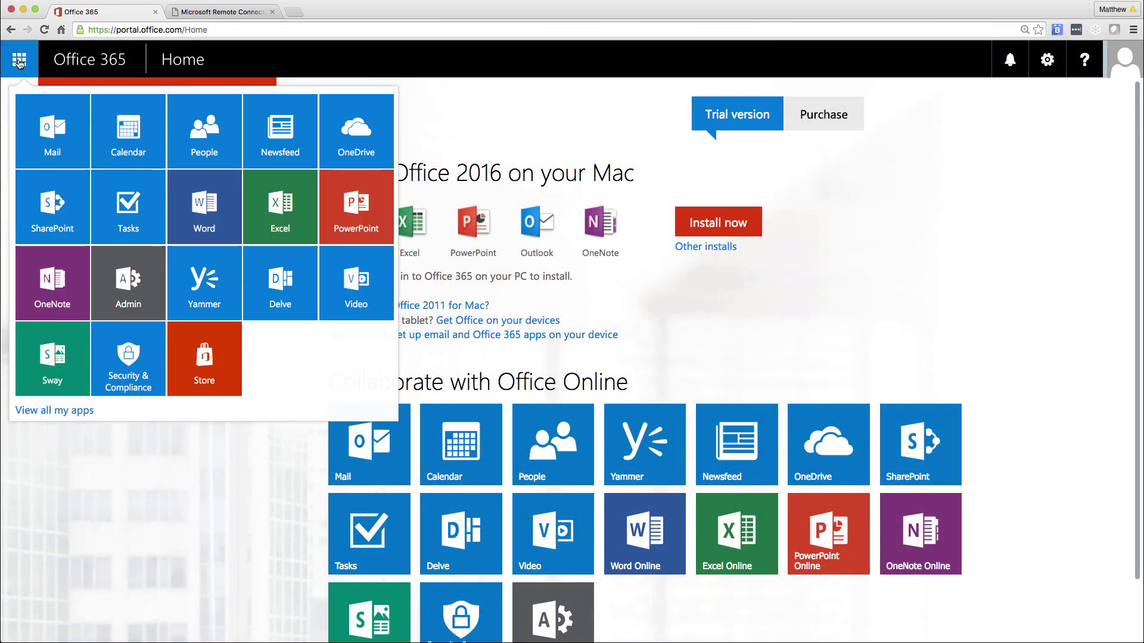
click(118, 281)
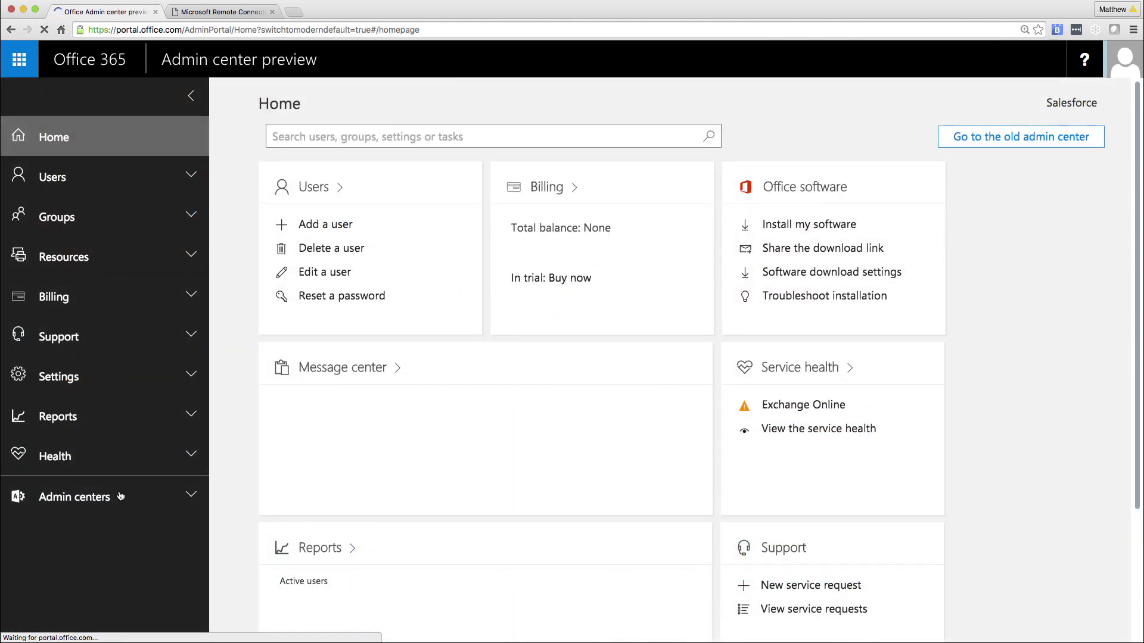
click(119, 497)
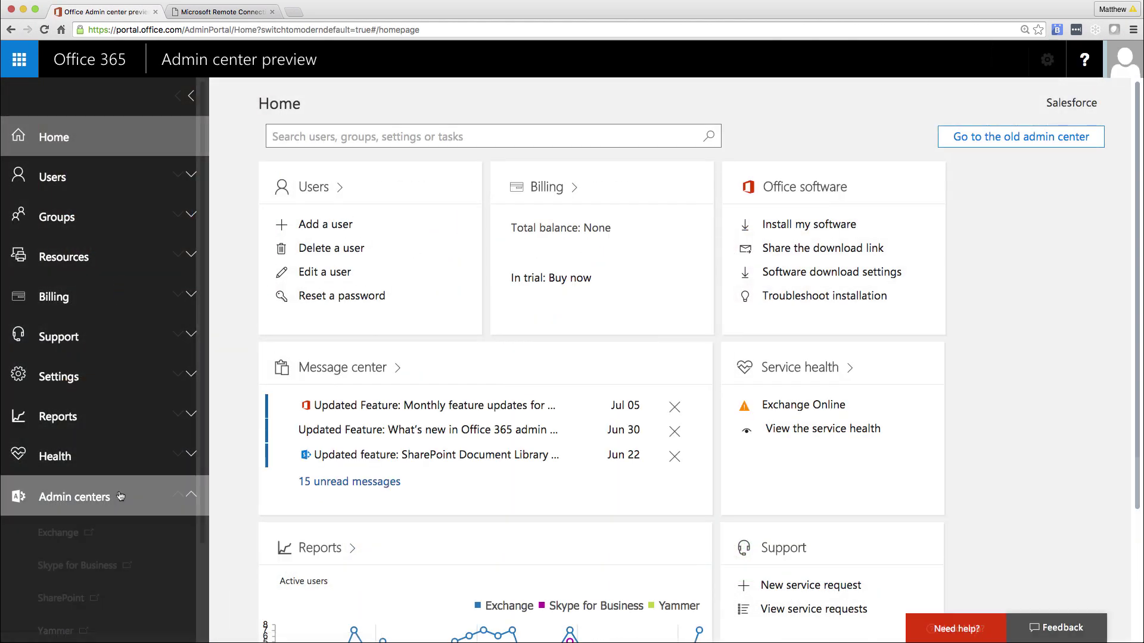
Step: In Exchange, search mailboxes for 'service' to confirm the service account, then go to admin roles
click(58, 532)
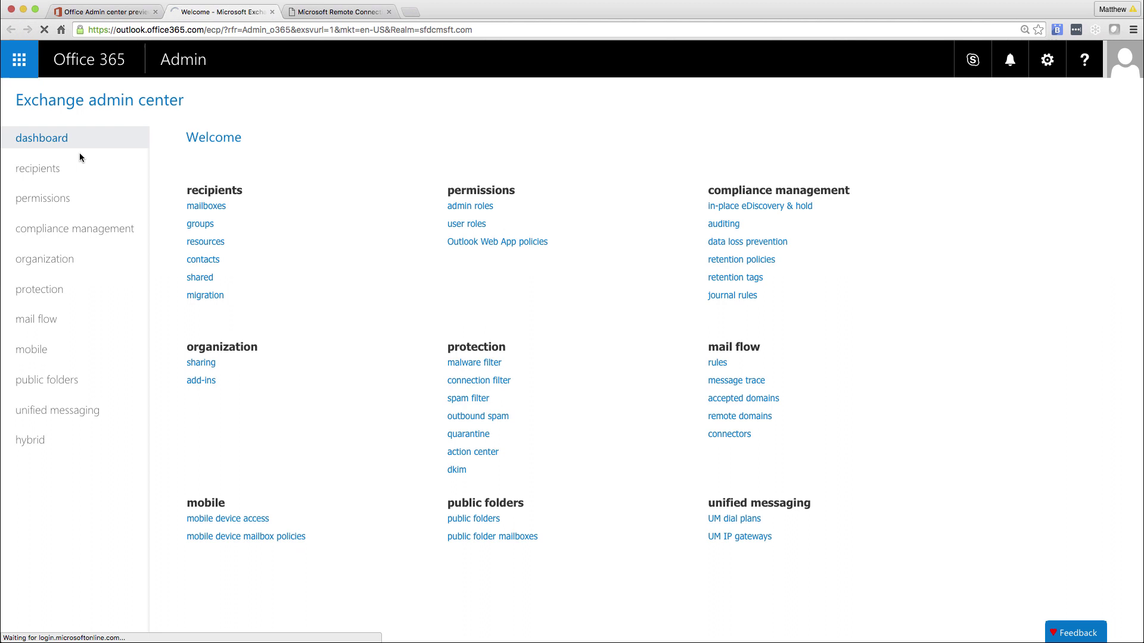
click(53, 169)
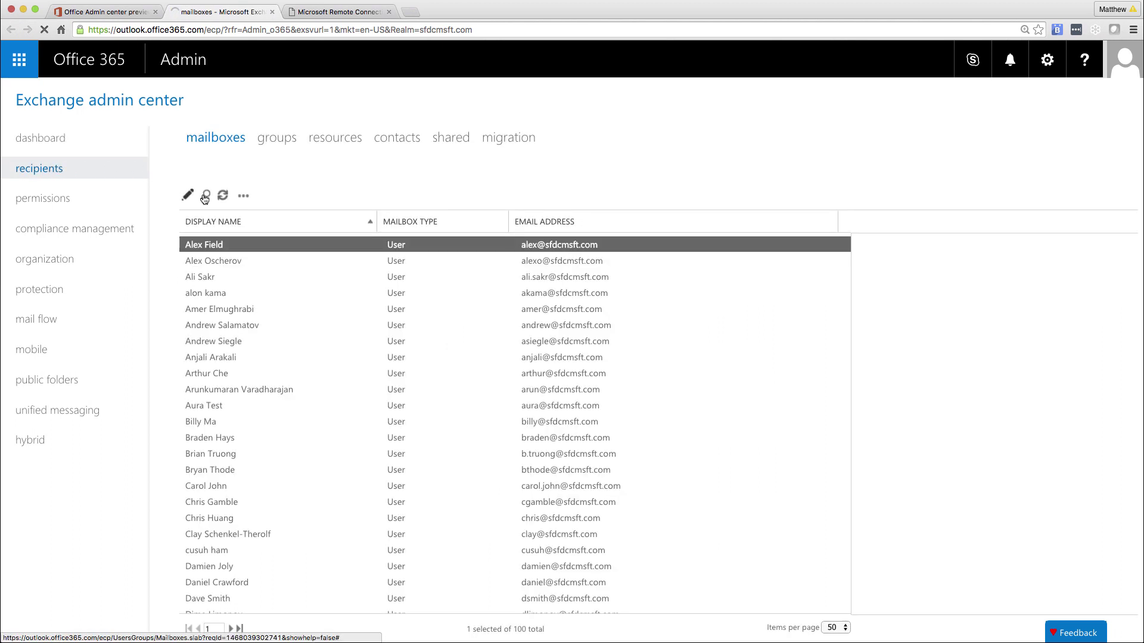
click(204, 196)
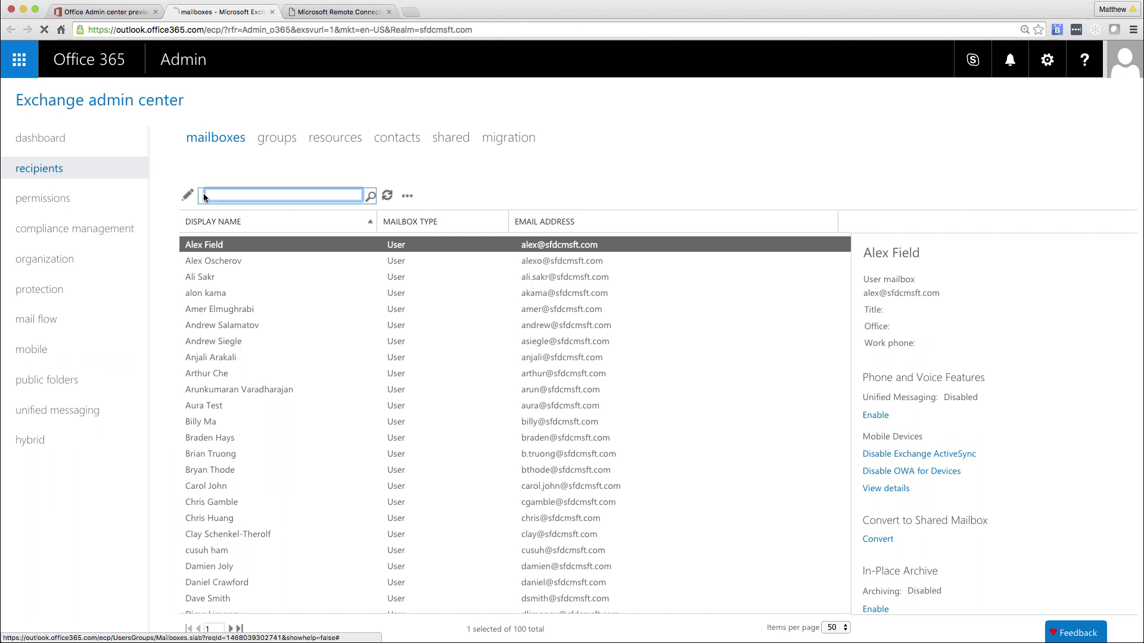
text(service)
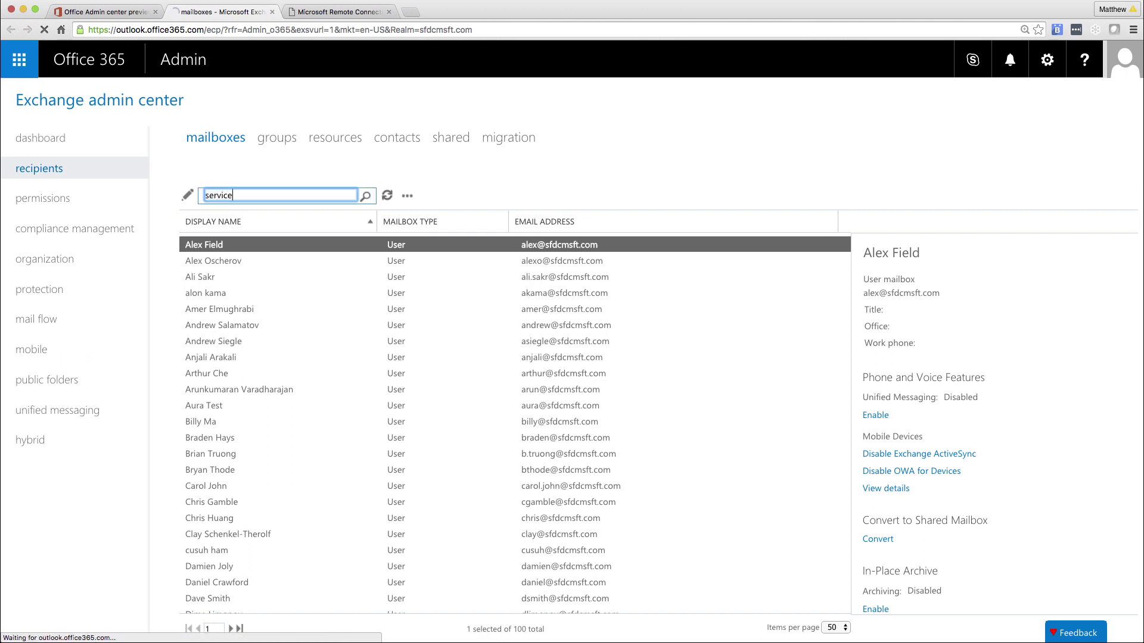
key(Return)
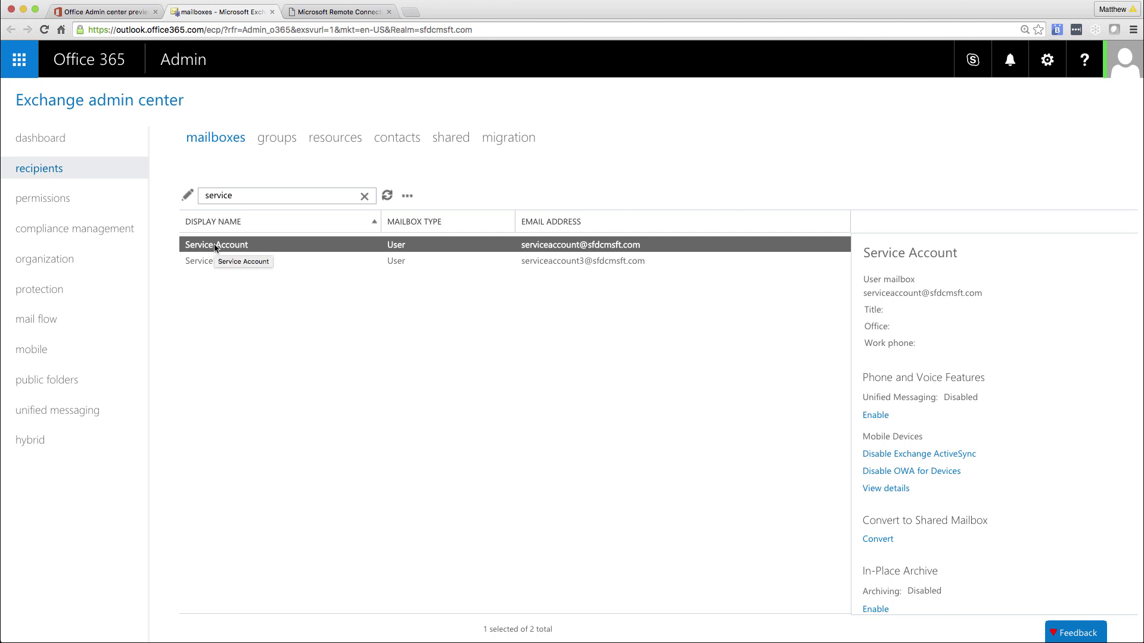
click(59, 206)
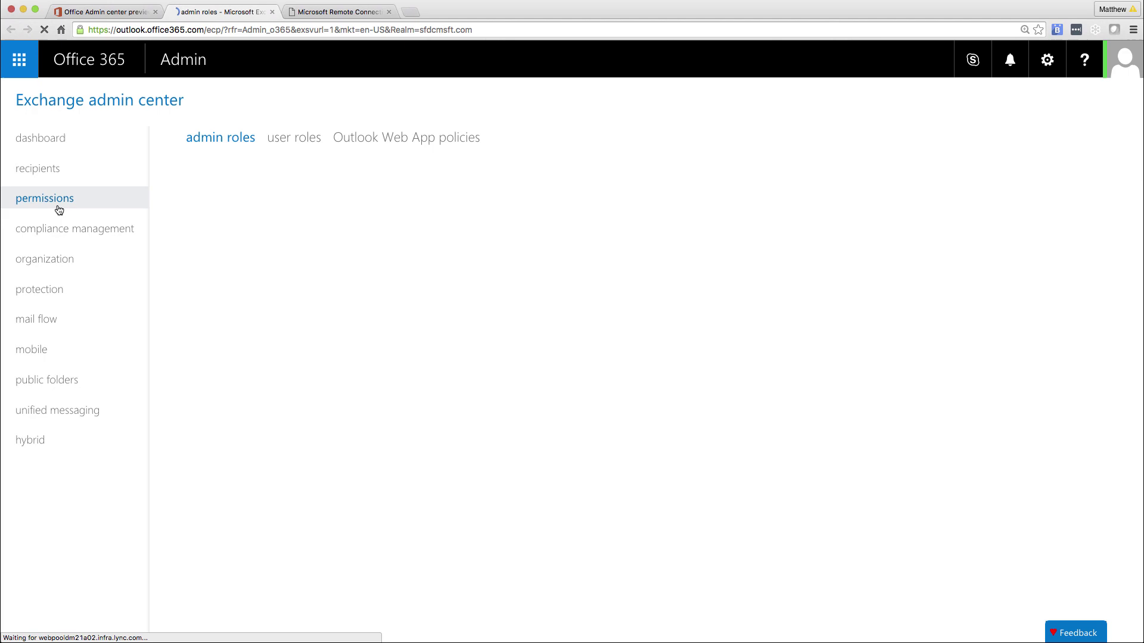
Step: Start a new admin role group named Salesforce Sync Role Group with the ApplicationImpersonation role
click(188, 195)
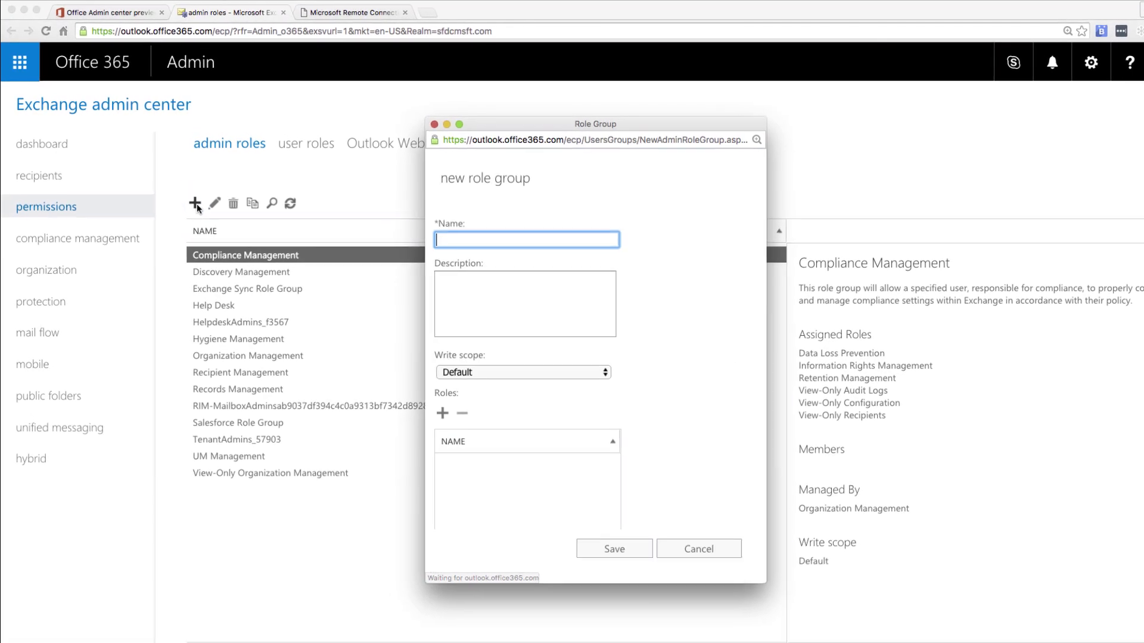
text(Sale)
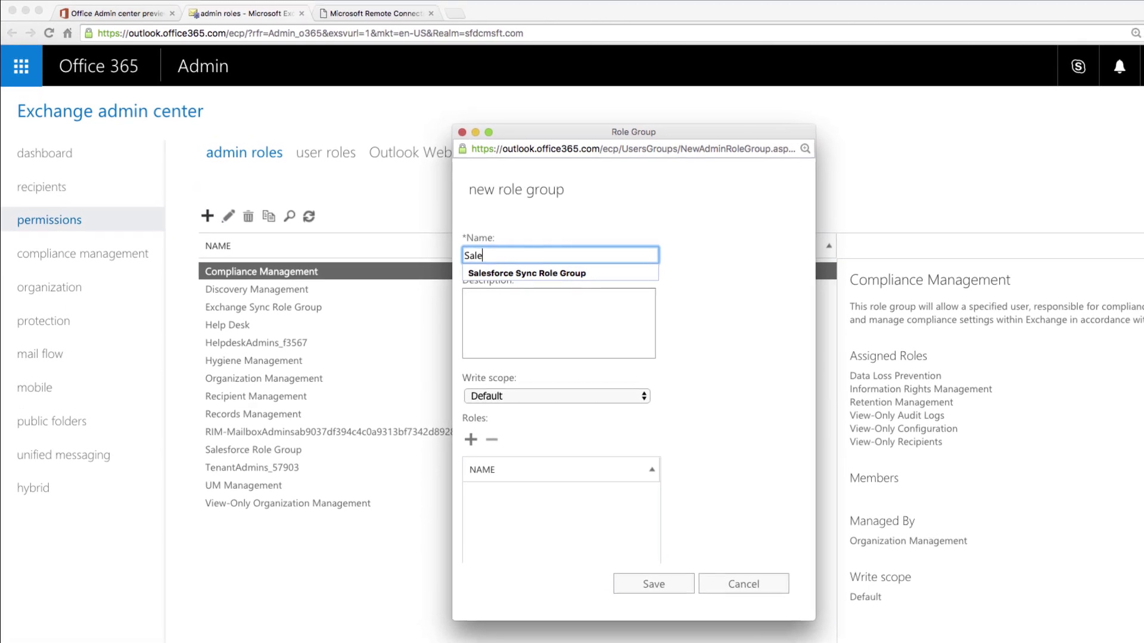
key(Down)
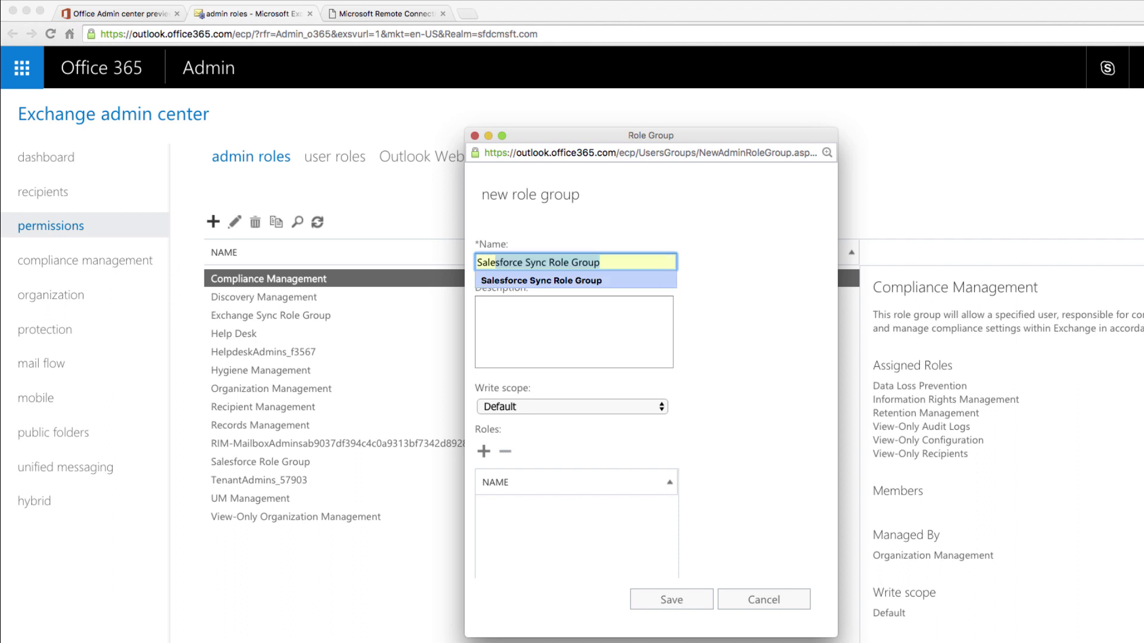
key(Tab)
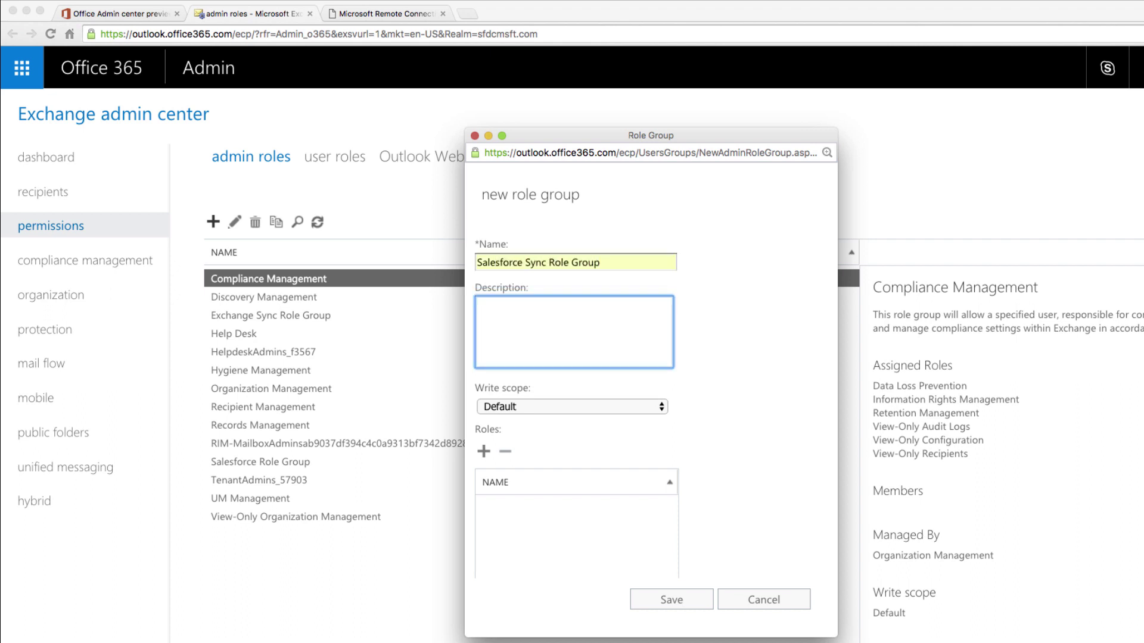
click(484, 450)
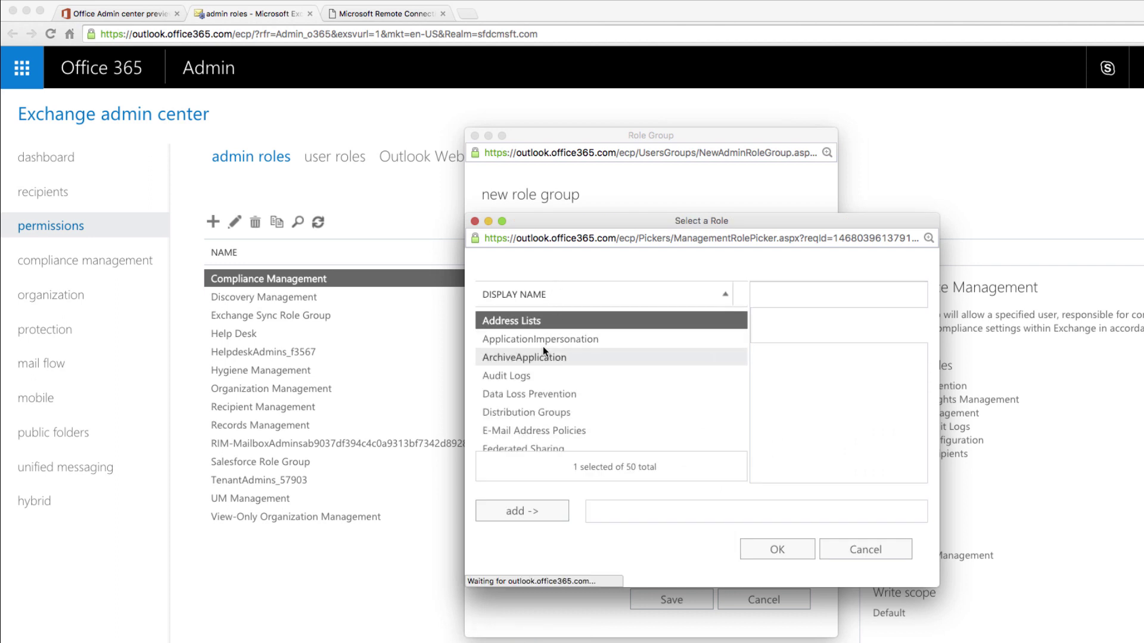
double_click(540, 339)
click(777, 554)
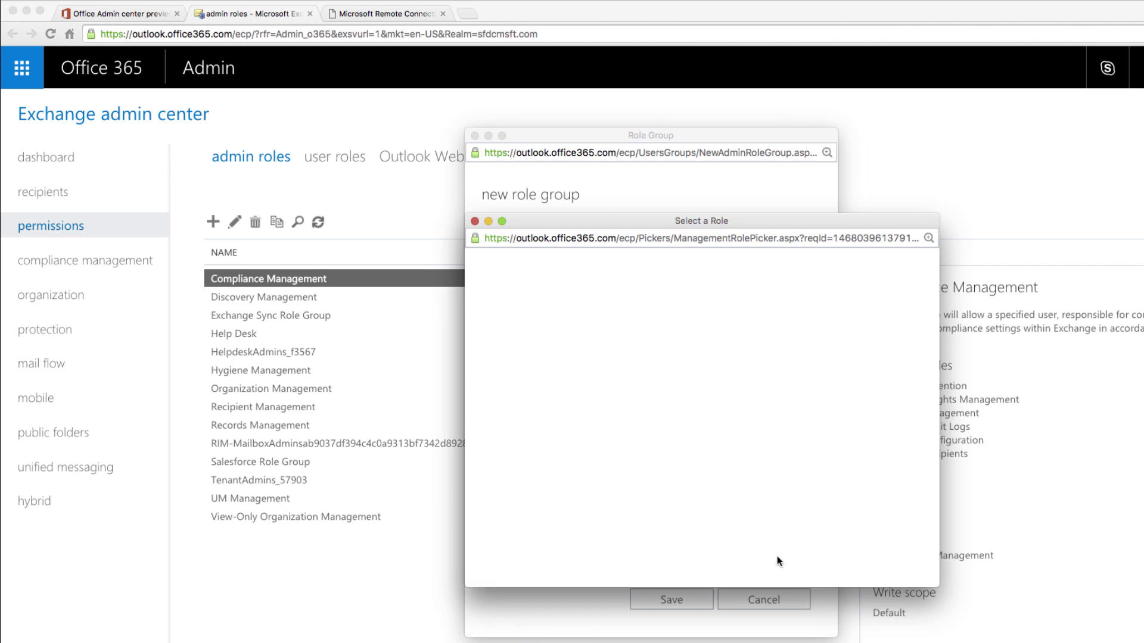
Step: Add the Service Account as the group's member and save the role group
scroll(597, 560, down, 2)
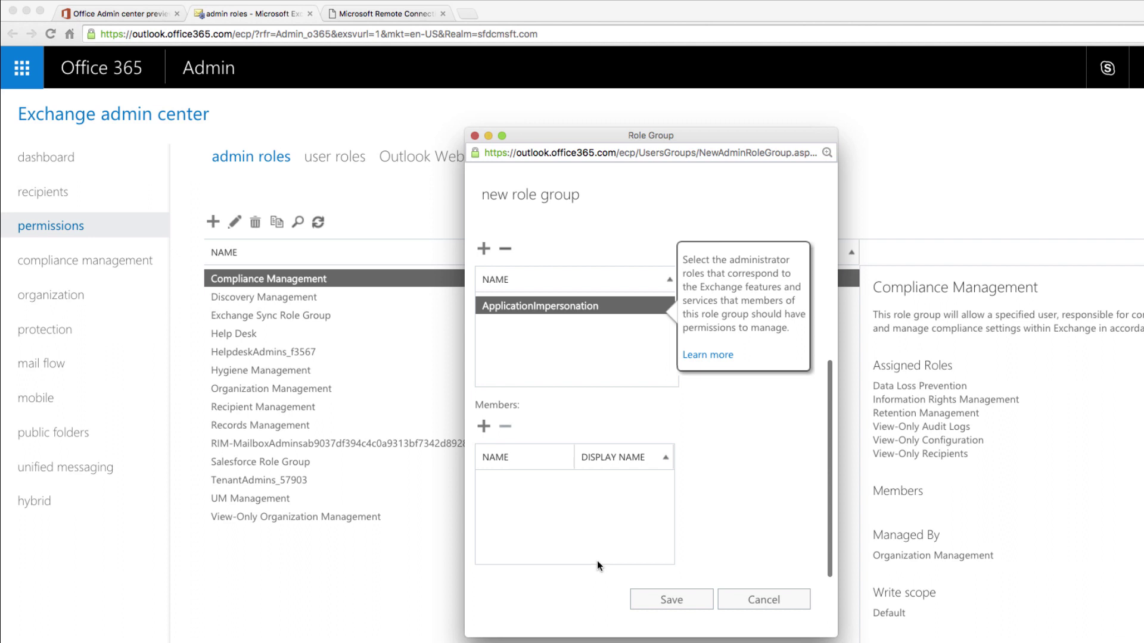
click(483, 430)
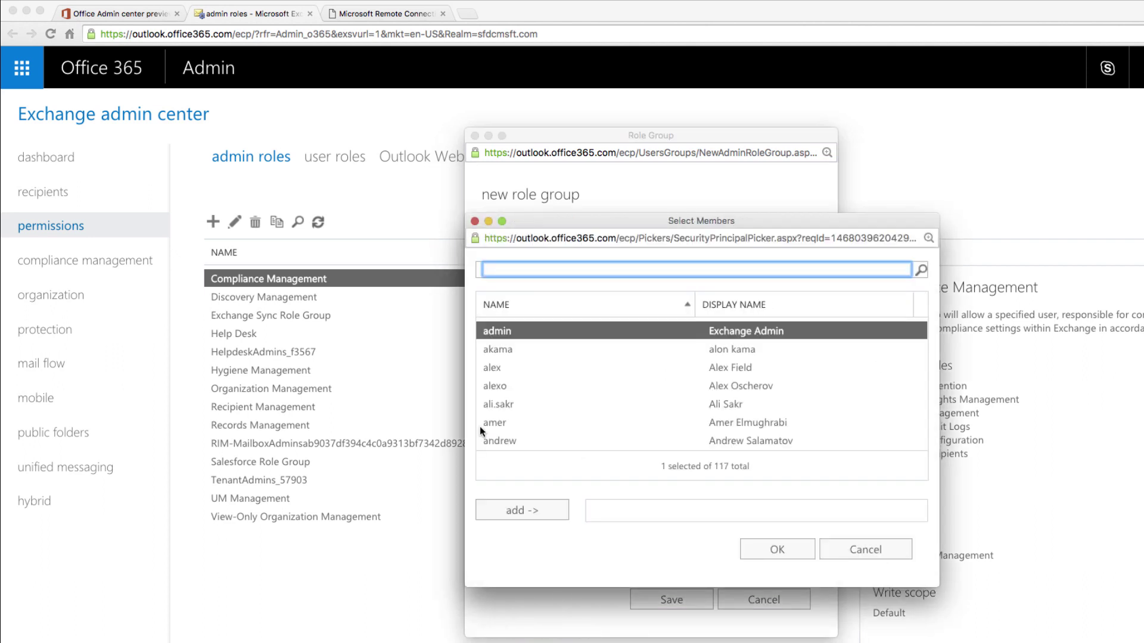
text(service)
key(Return)
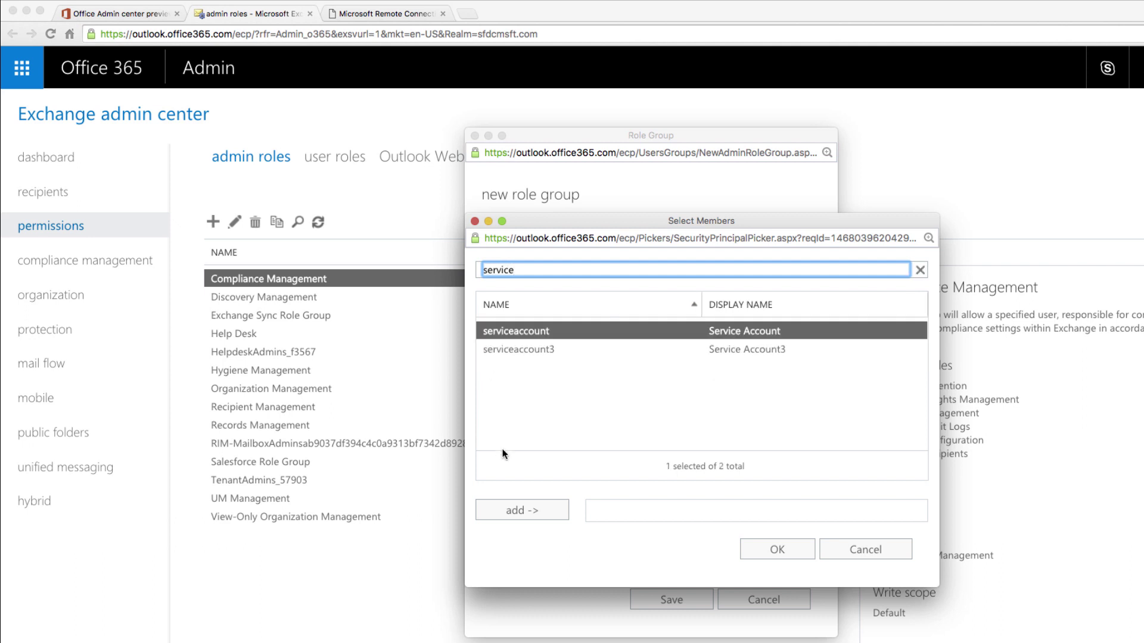
double_click(521, 338)
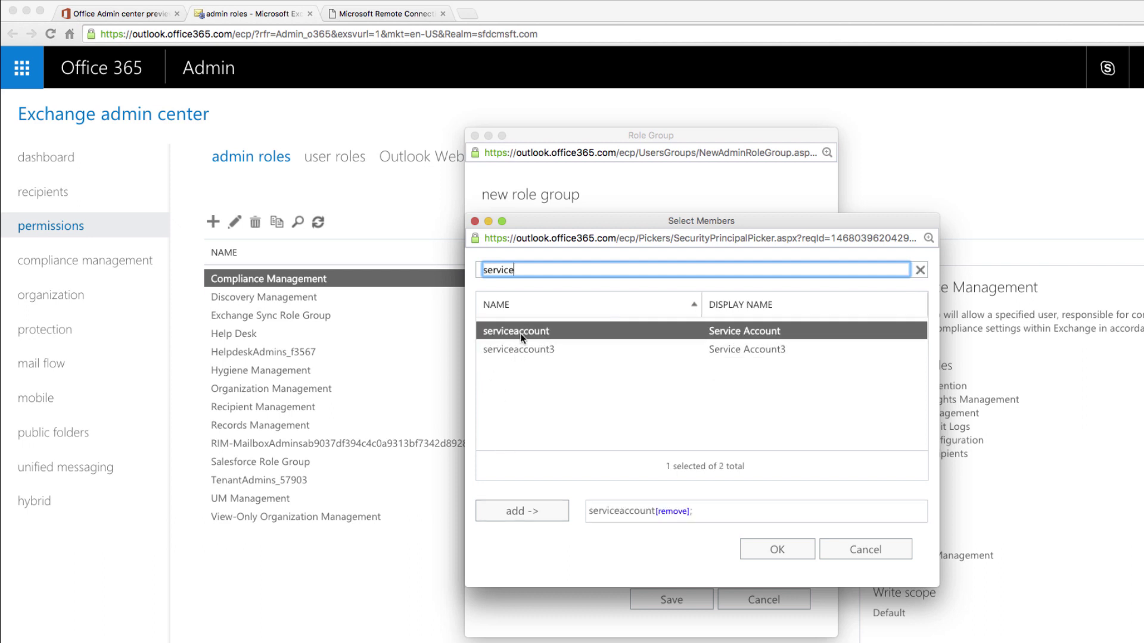
click(762, 548)
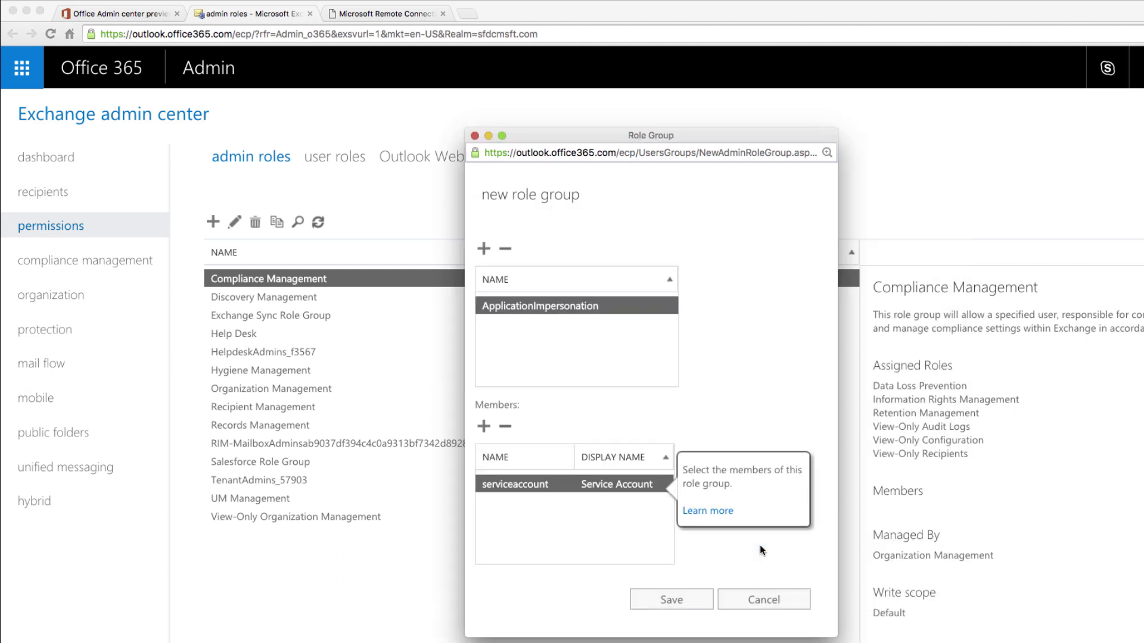
click(685, 603)
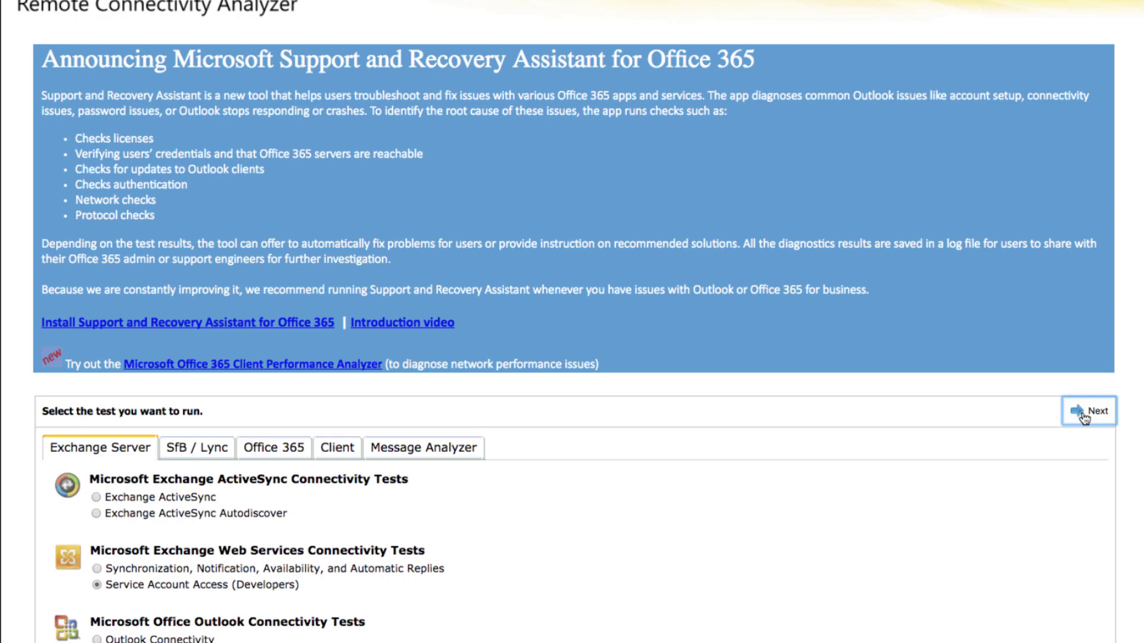
Step: Continue to the Service Account Access (Developers) form and scroll down to its empty fields
click(1083, 417)
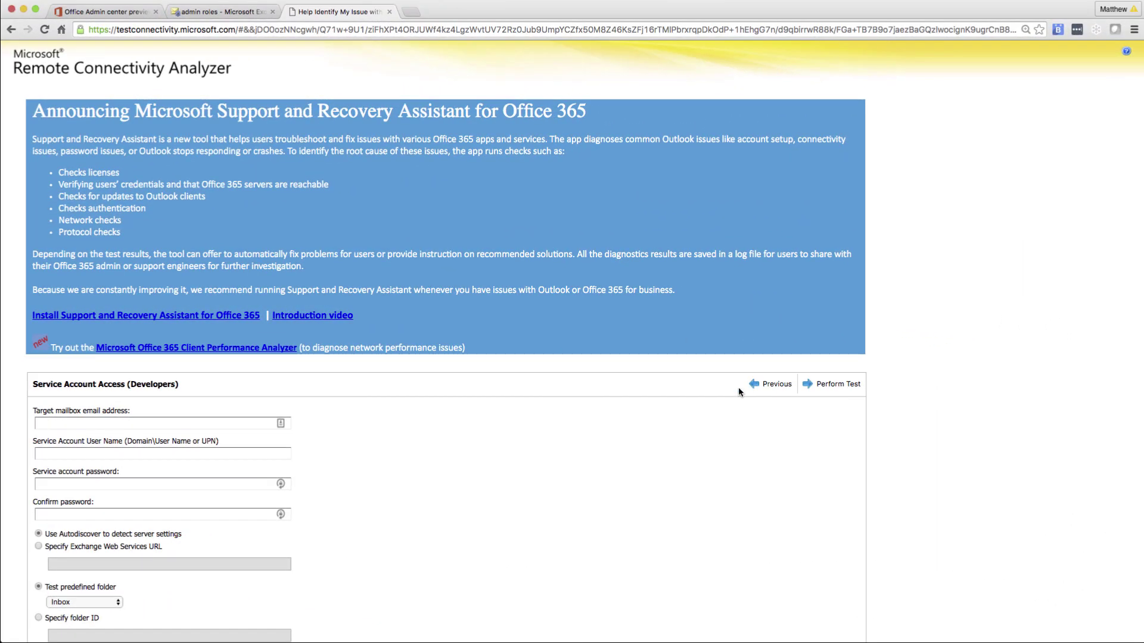
scroll(582, 455, down, 5)
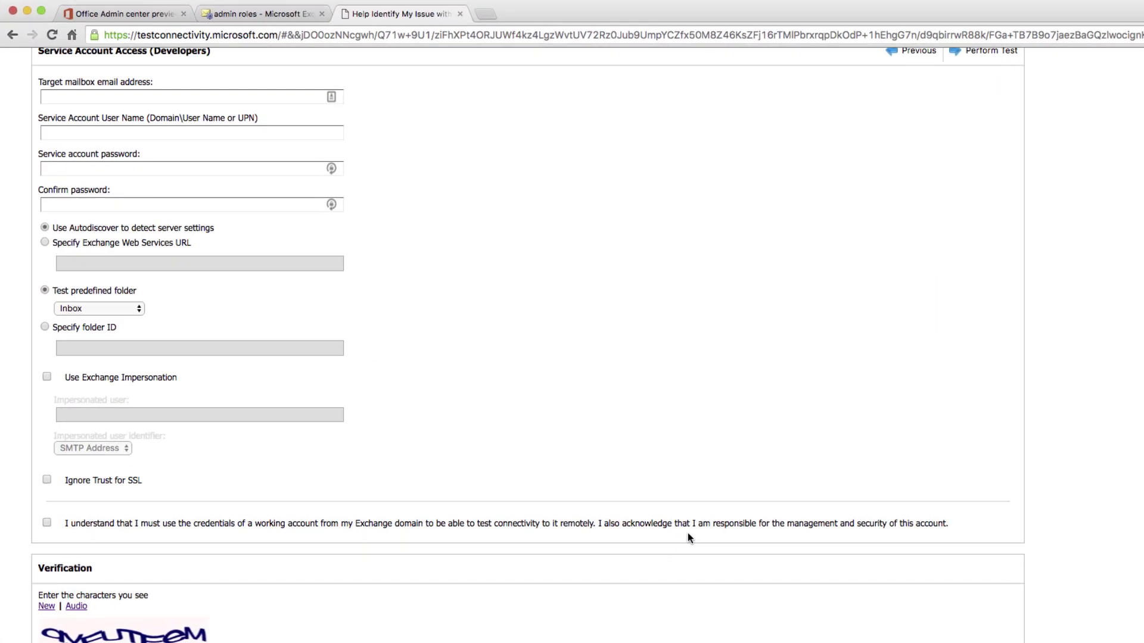
Step: Enter the target mailbox address, the service account's user name, and its password twice
click(174, 98)
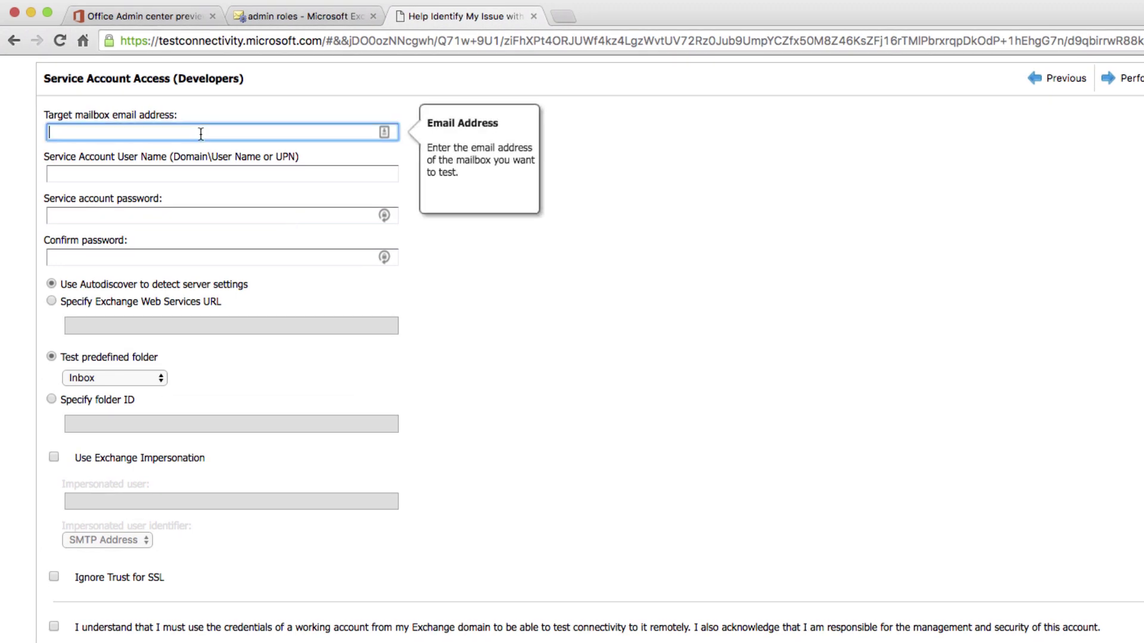
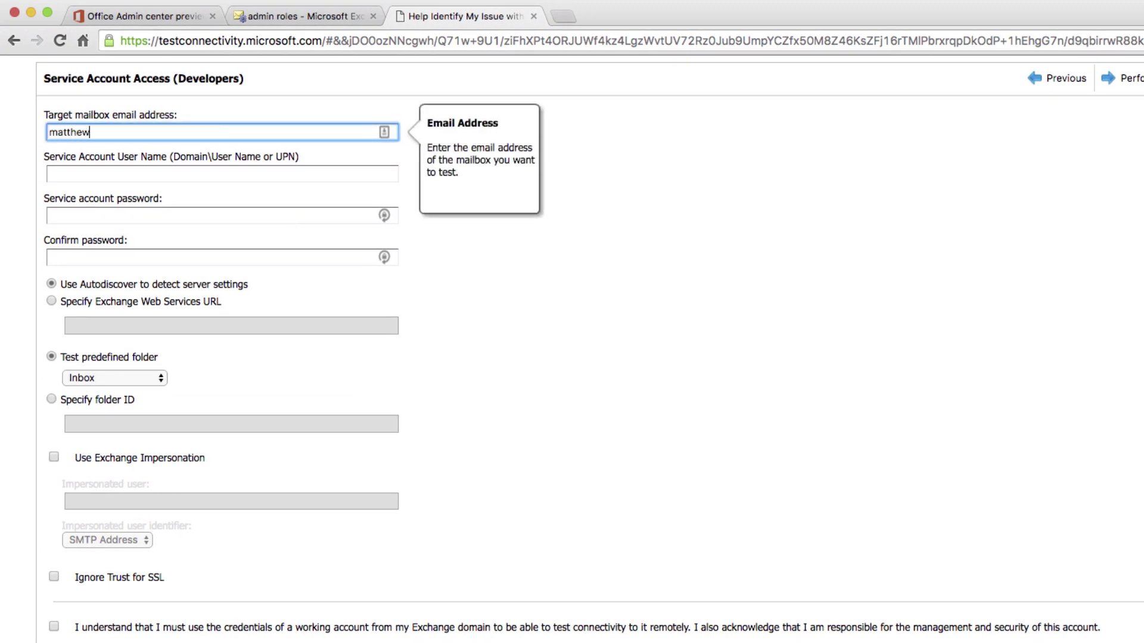
key(Tab)
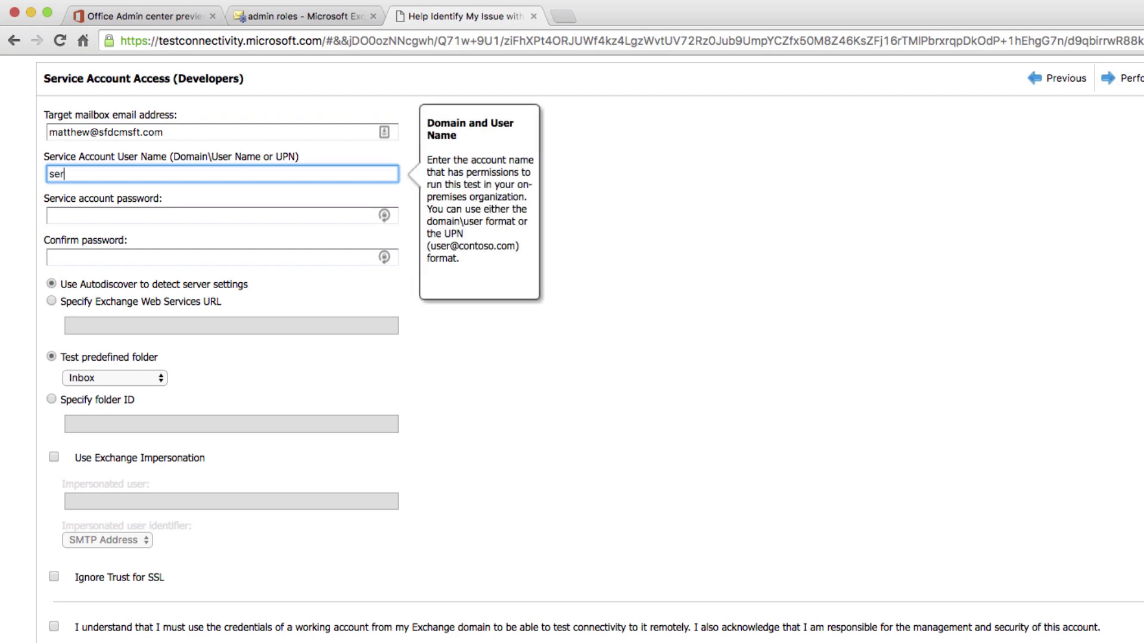
key(Tab)
text(•••••)
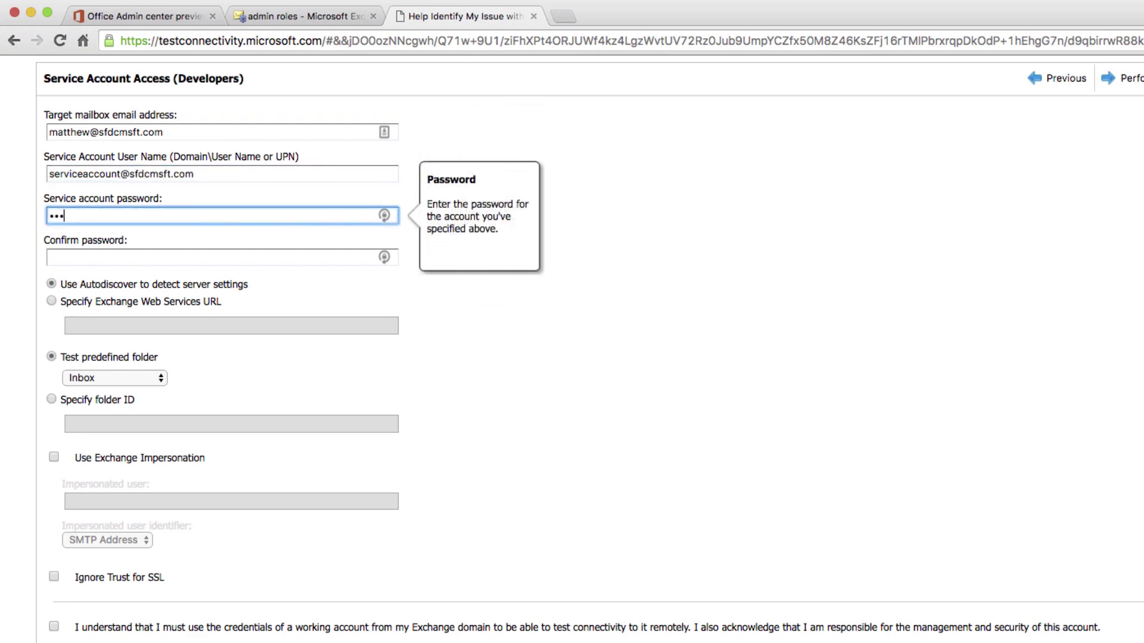
text(••••••)
key(Tab)
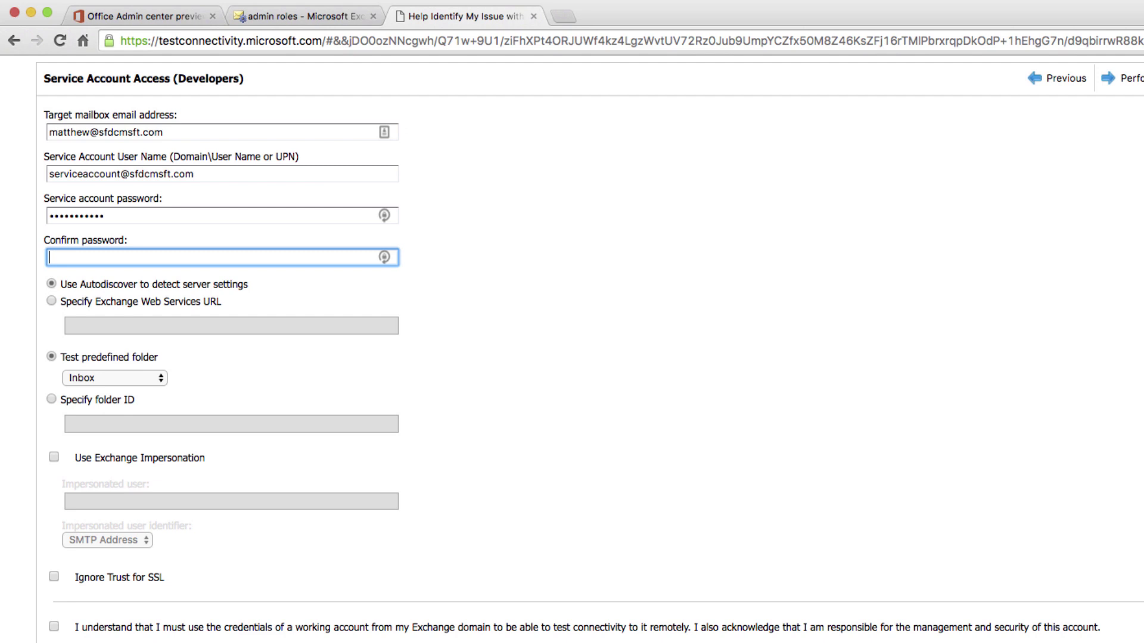
text(••••••••••)
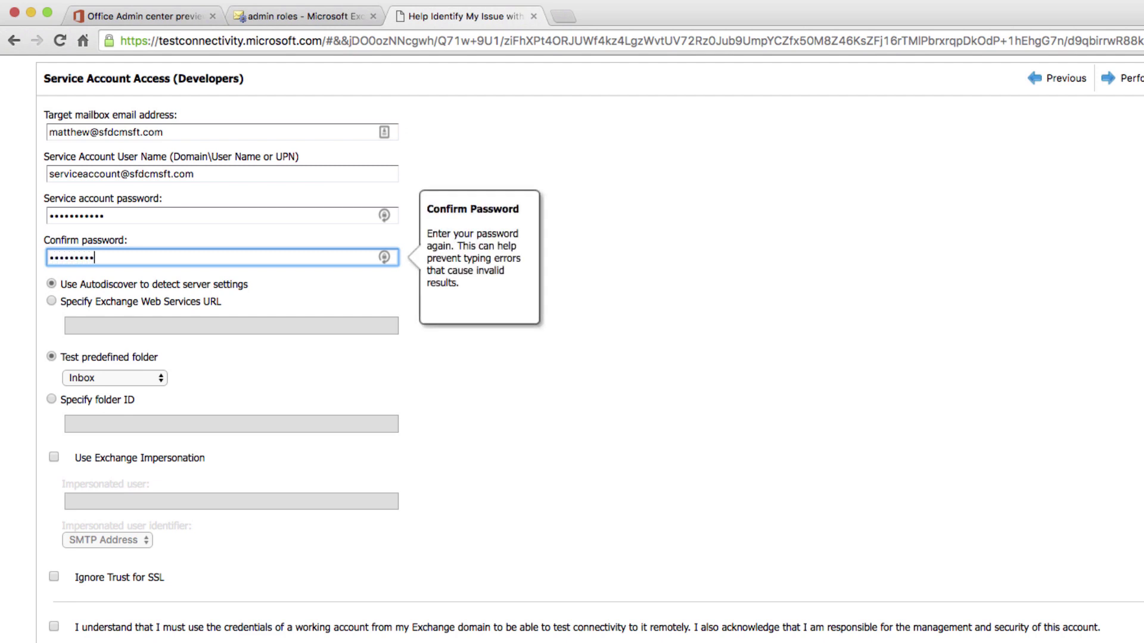
text(•)
Step: Test the Calendar folder, impersonate the target mailbox's address, and tick the credentials acknowledgement
click(101, 379)
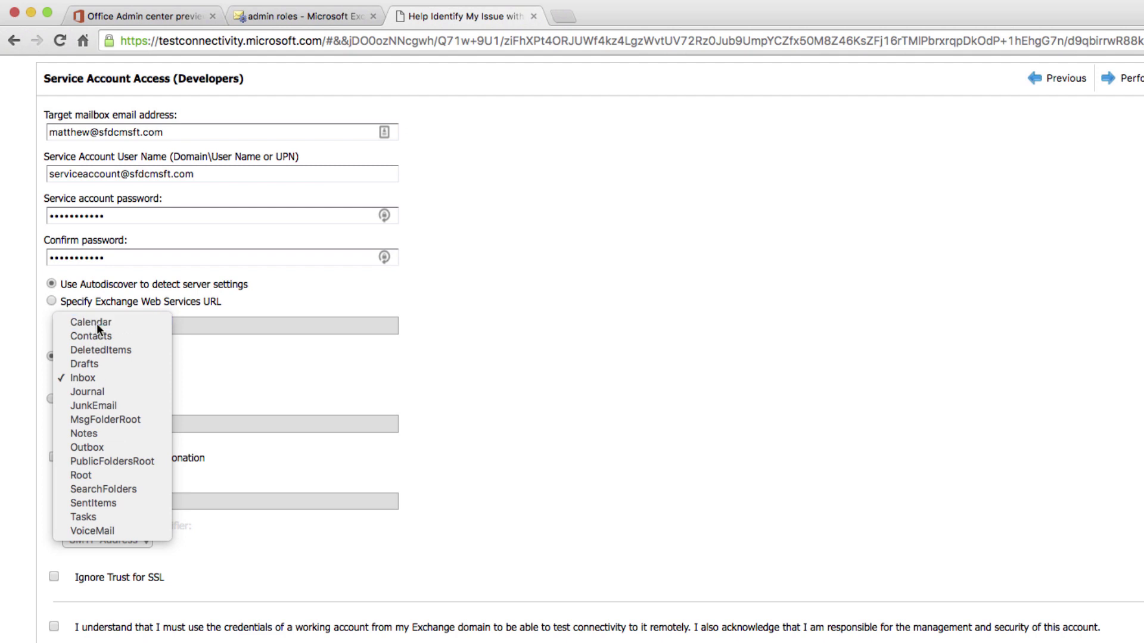
click(96, 322)
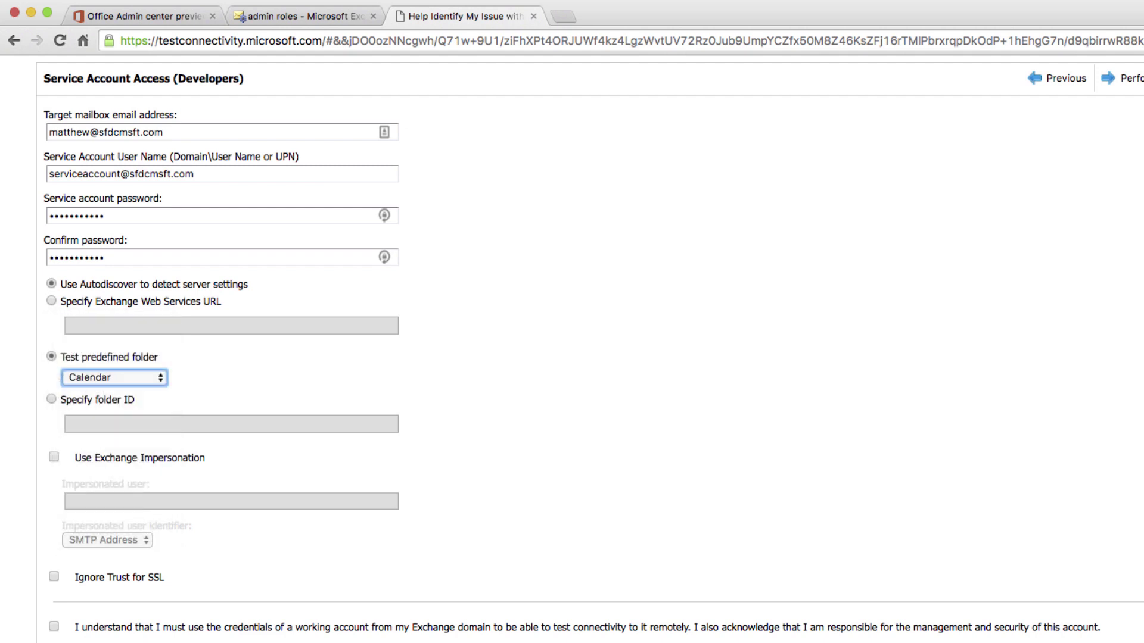
click(54, 458)
click(75, 498)
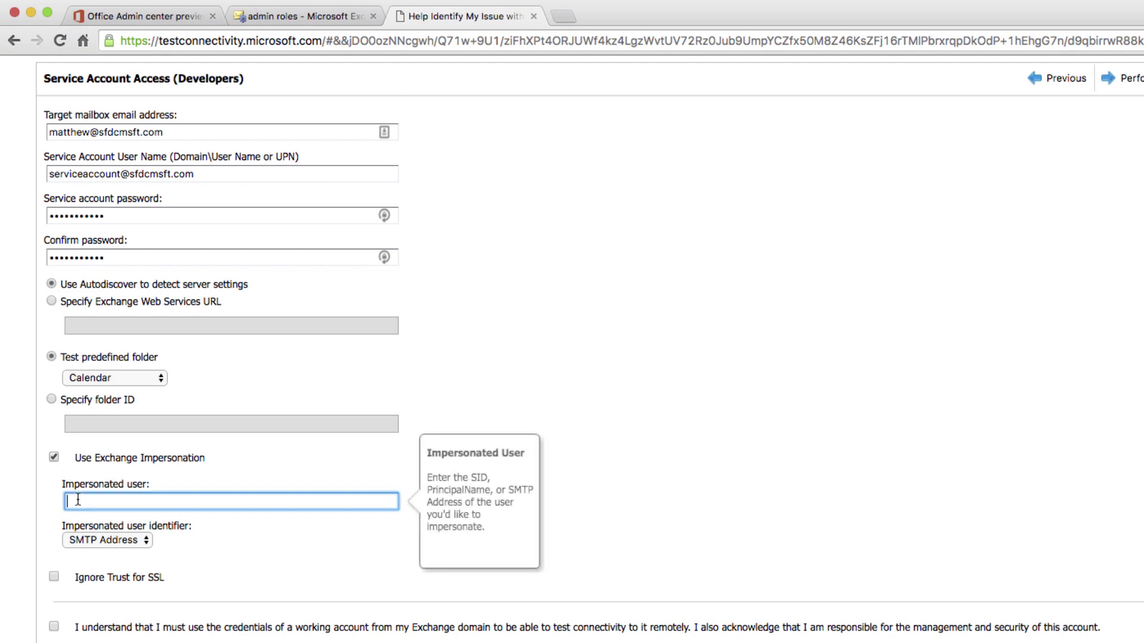
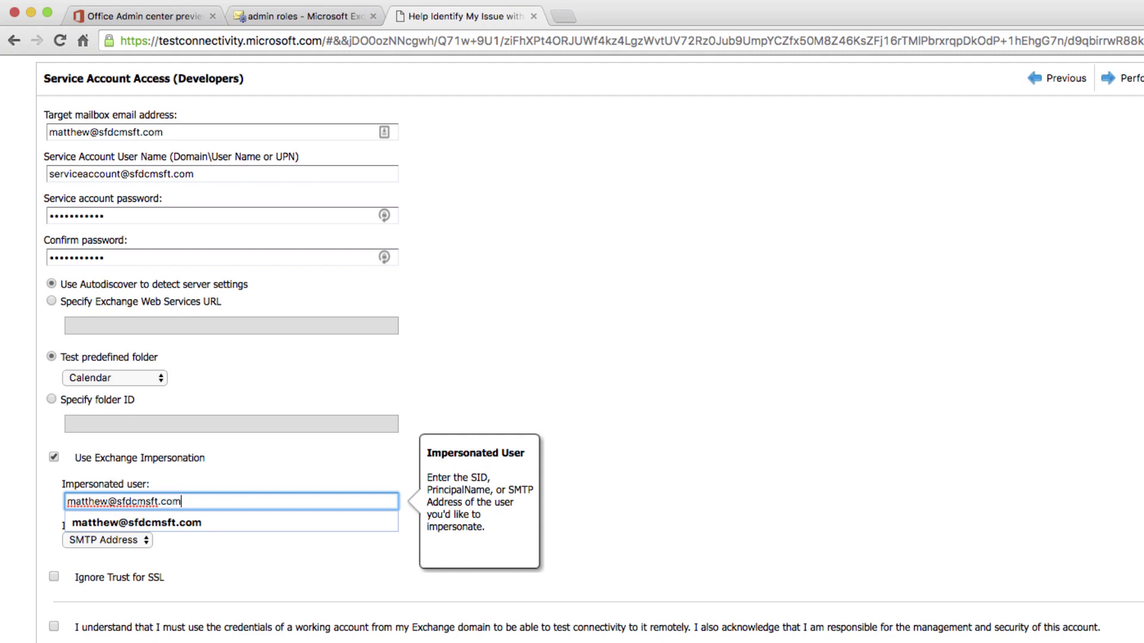
key(Tab)
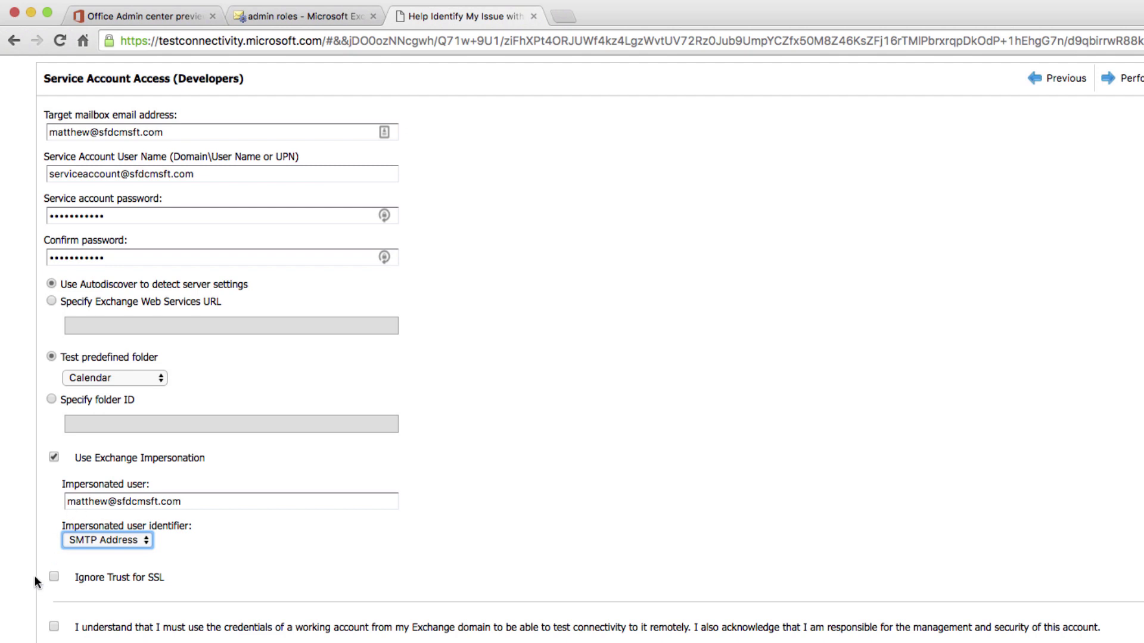
click(54, 627)
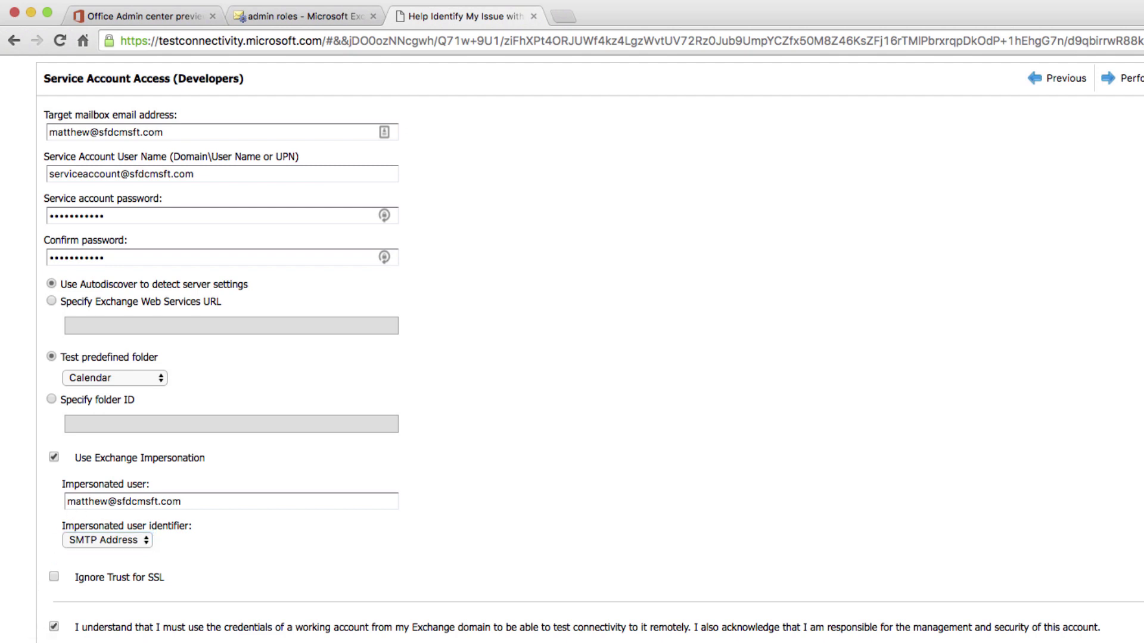
Step: Enter the verification characters and submit to run the connectivity test
click(98, 583)
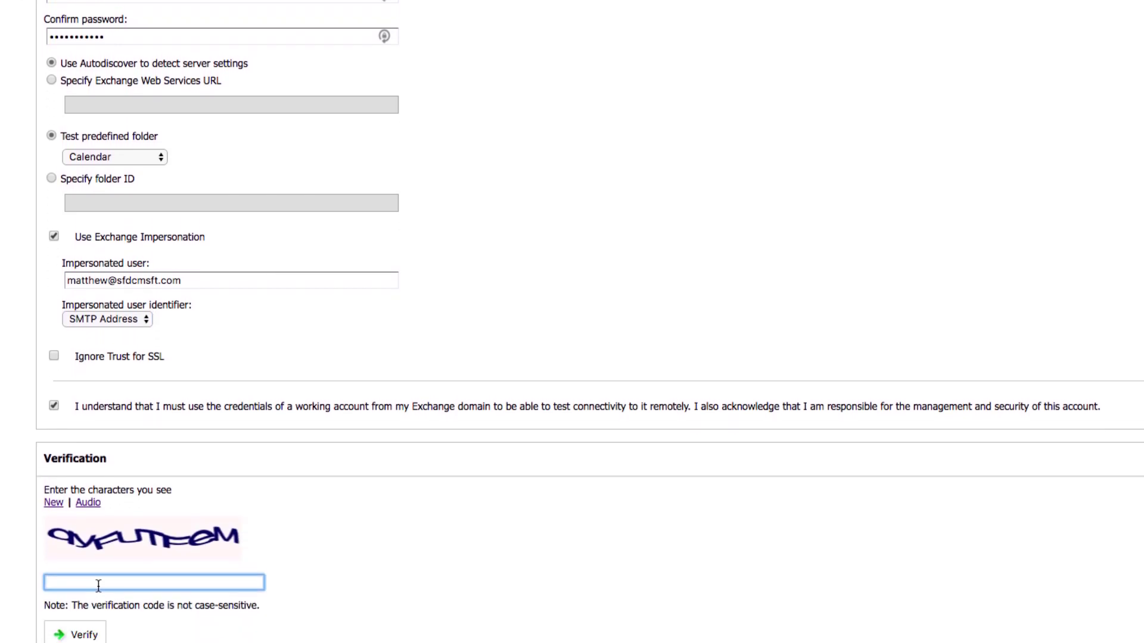
text(ayfut)
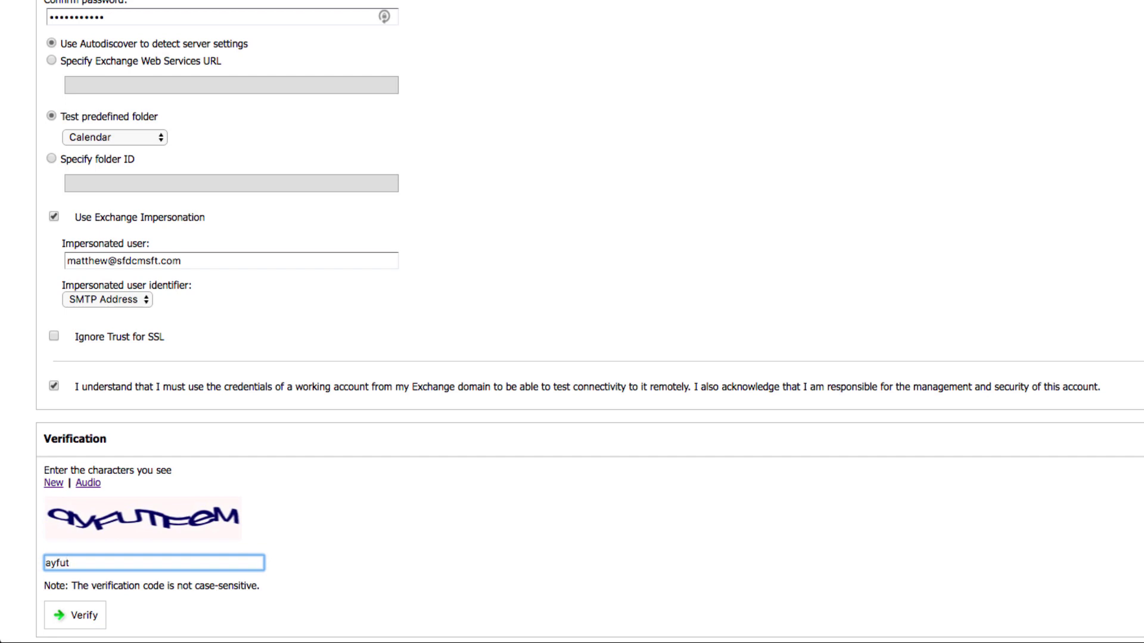
text(eem)
key(Return)
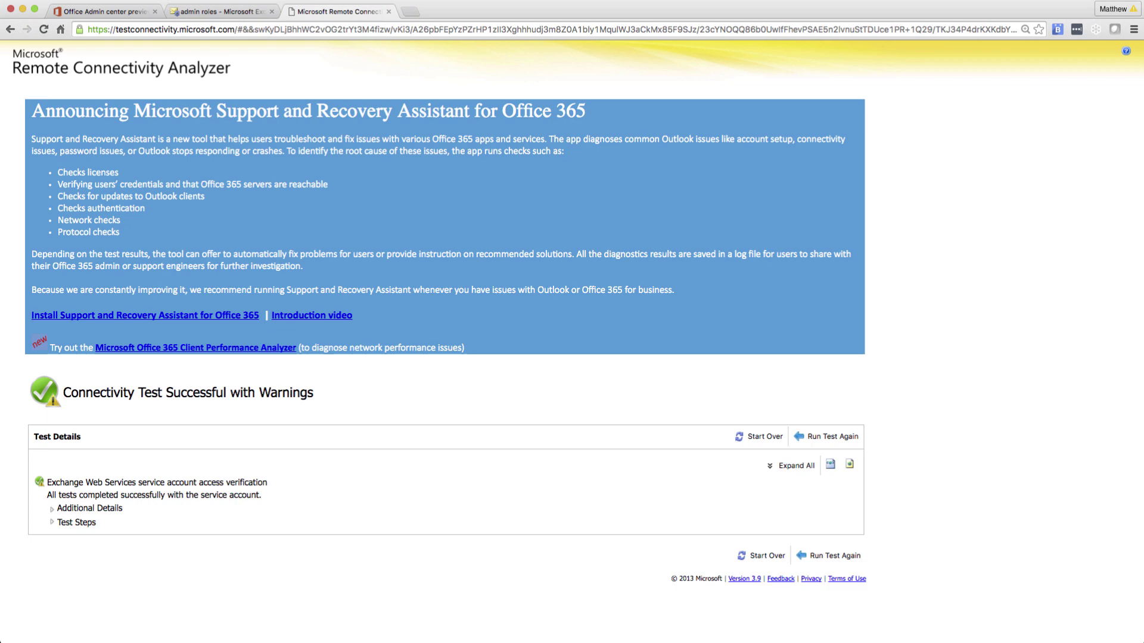
Step: Expand all test details and scroll through each step, including the impersonated item's creation and deletion
click(790, 468)
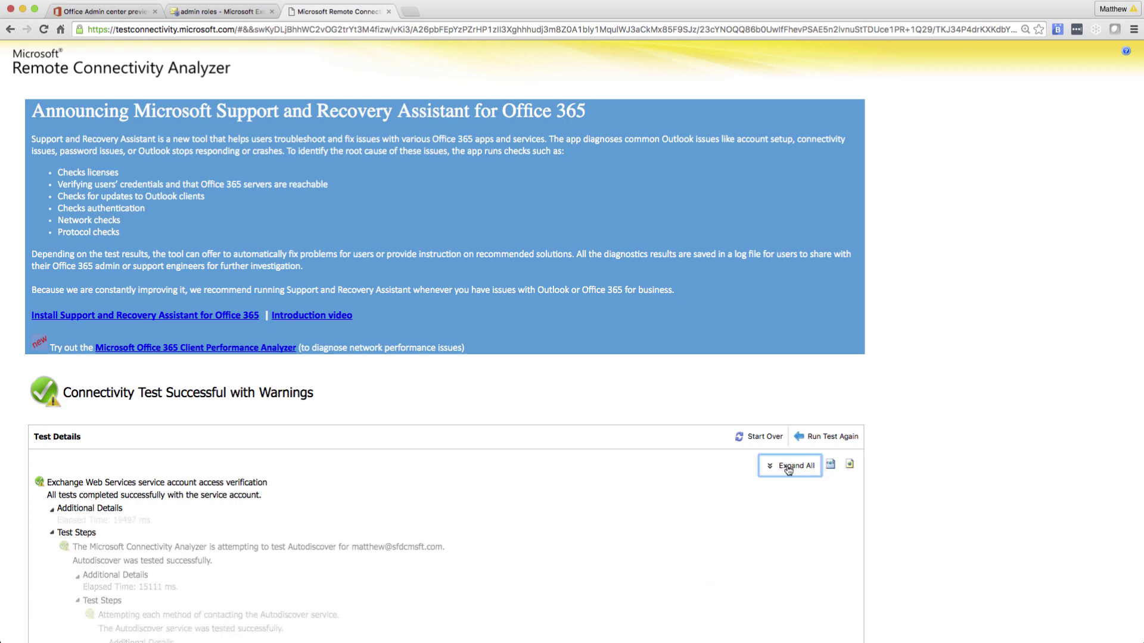
scroll(715, 532, down, 15)
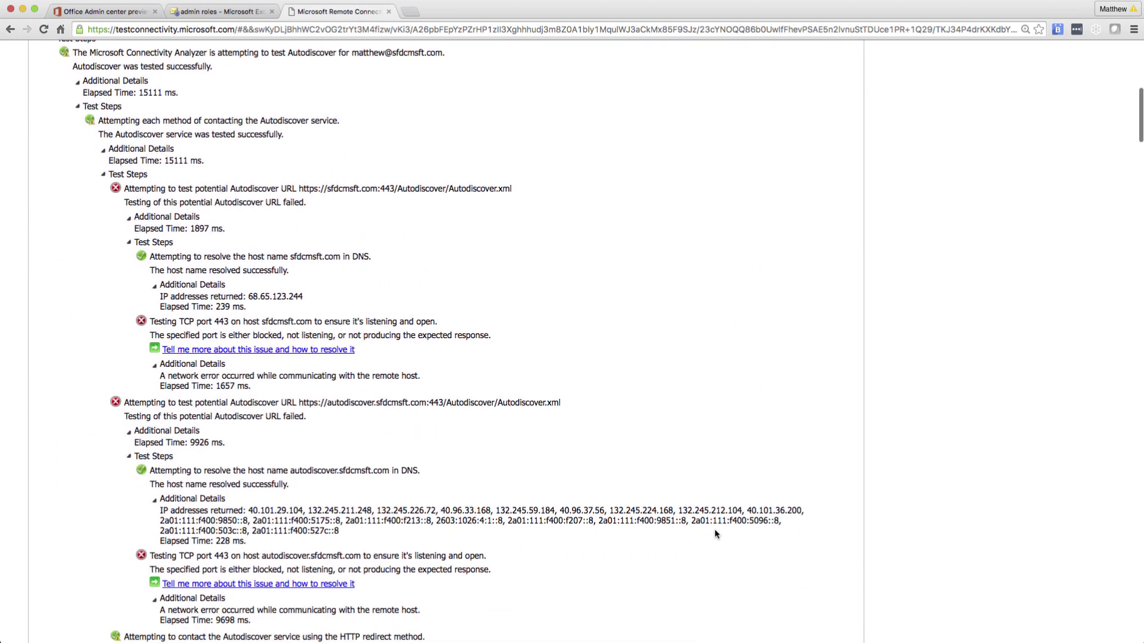
scroll(715, 532, down, 20)
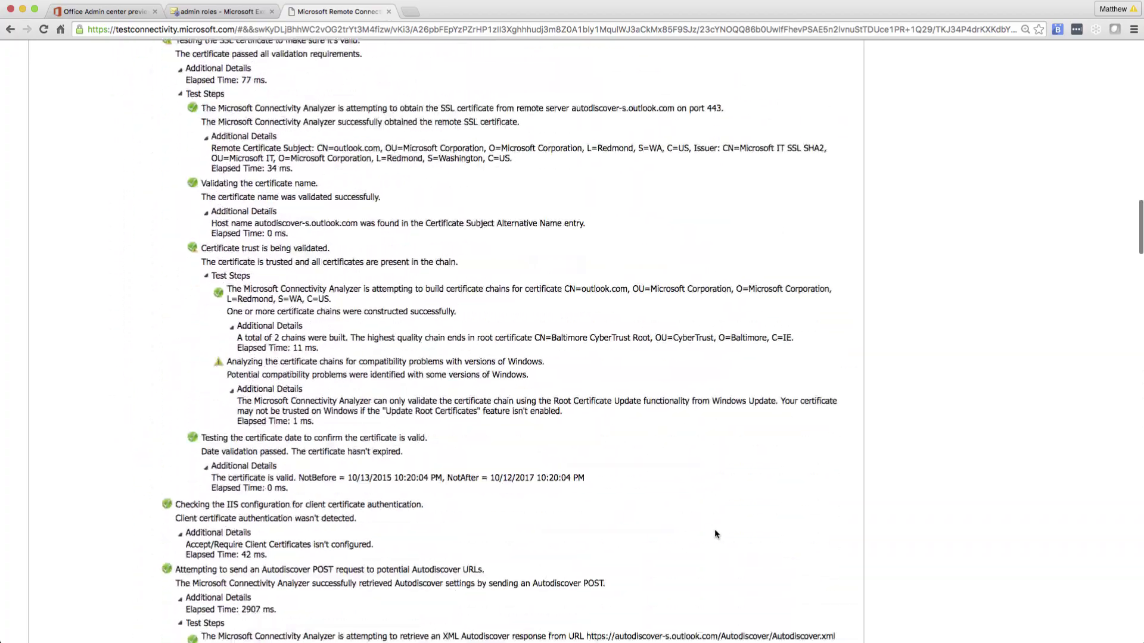
scroll(715, 530, down, 20)
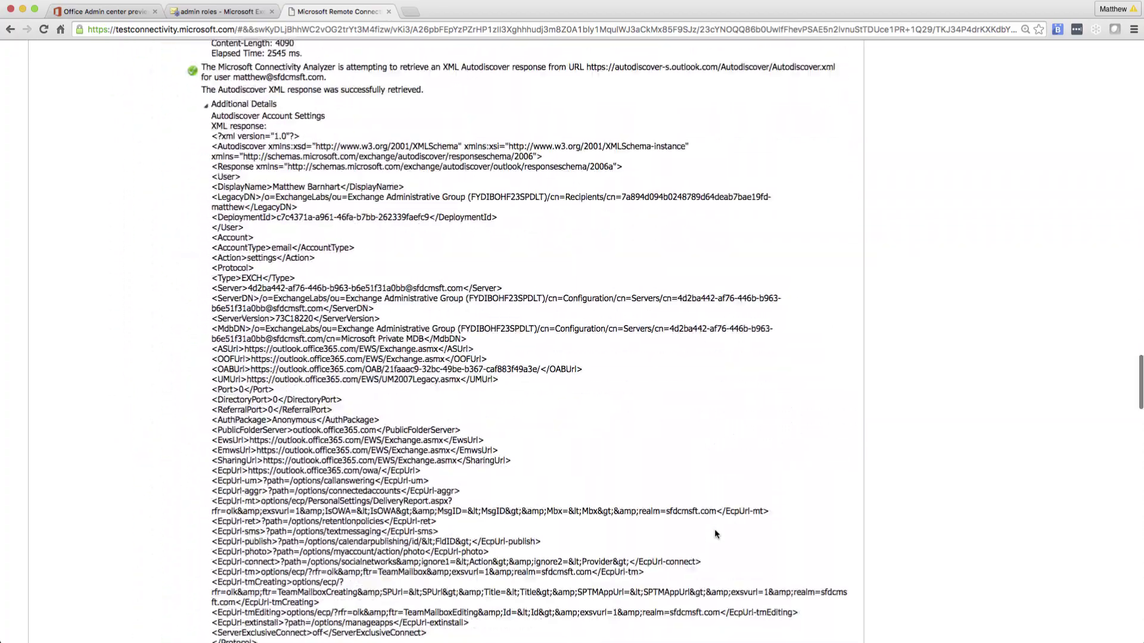
scroll(715, 534, down, 15)
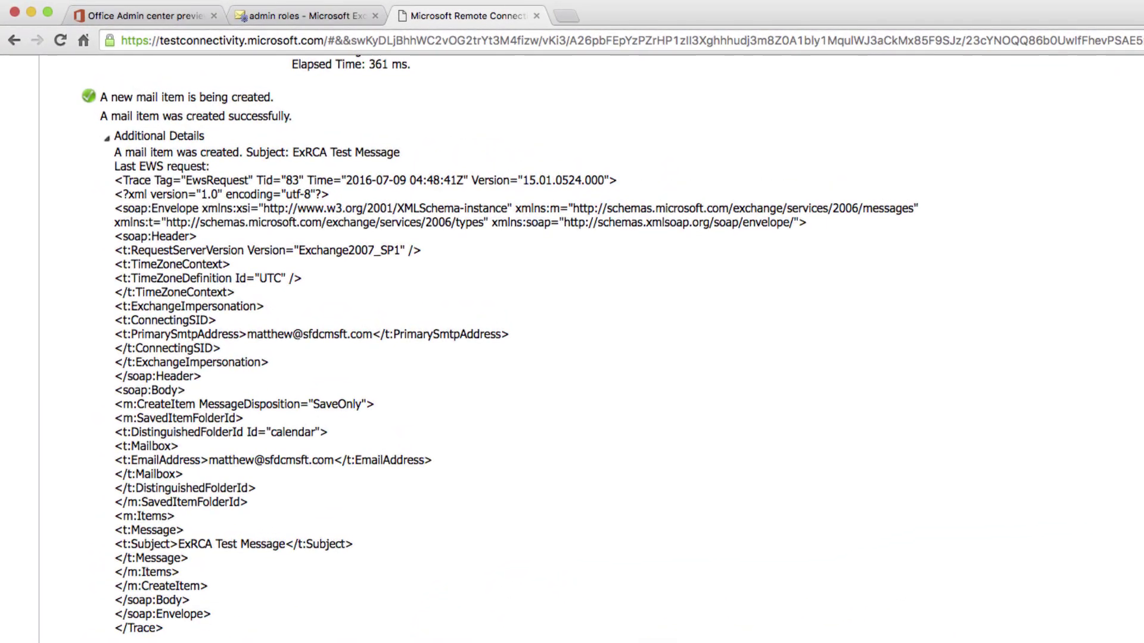
scroll(606, 349, down, 15)
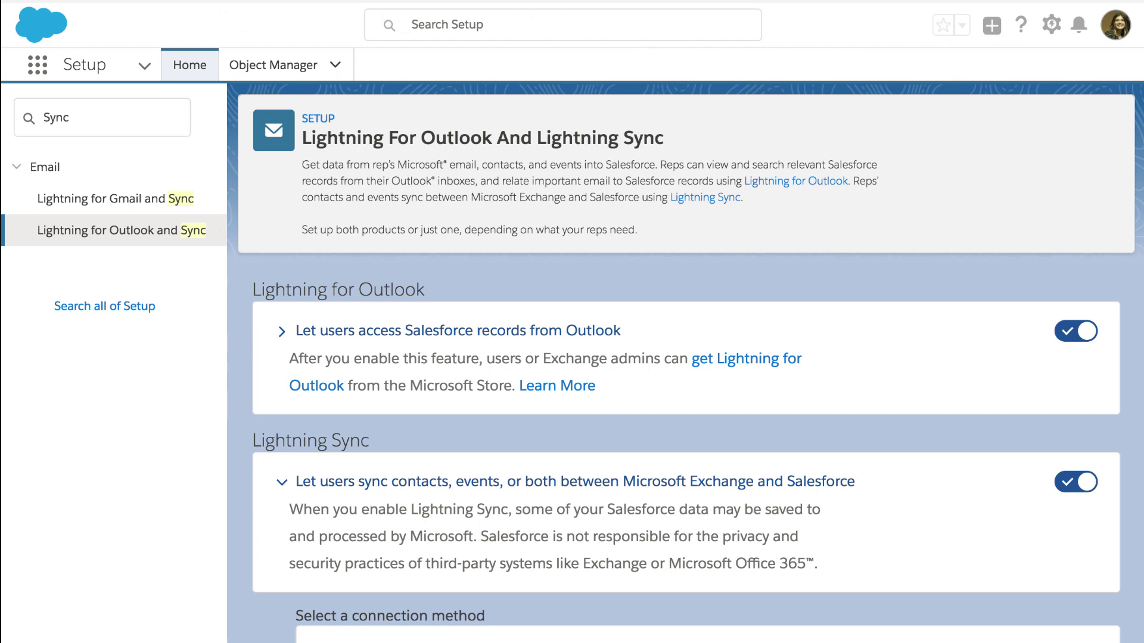
Step: Scroll down the Lightning Sync setup page to the Service account connection method section
scroll(1130, 567, down, 8)
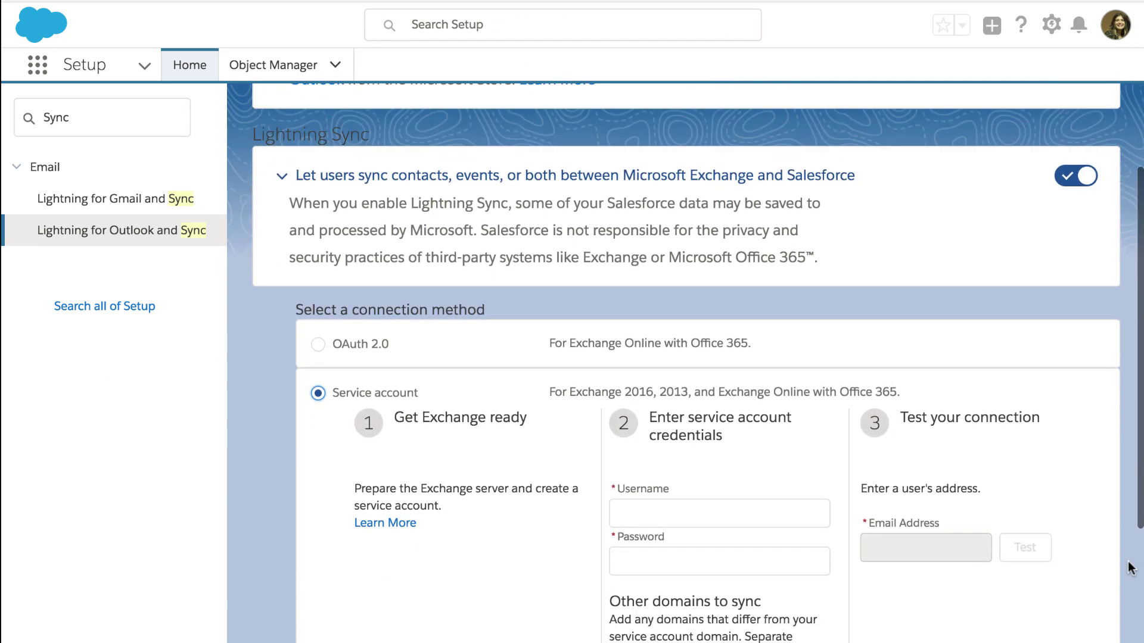
scroll(1130, 567, down, 2)
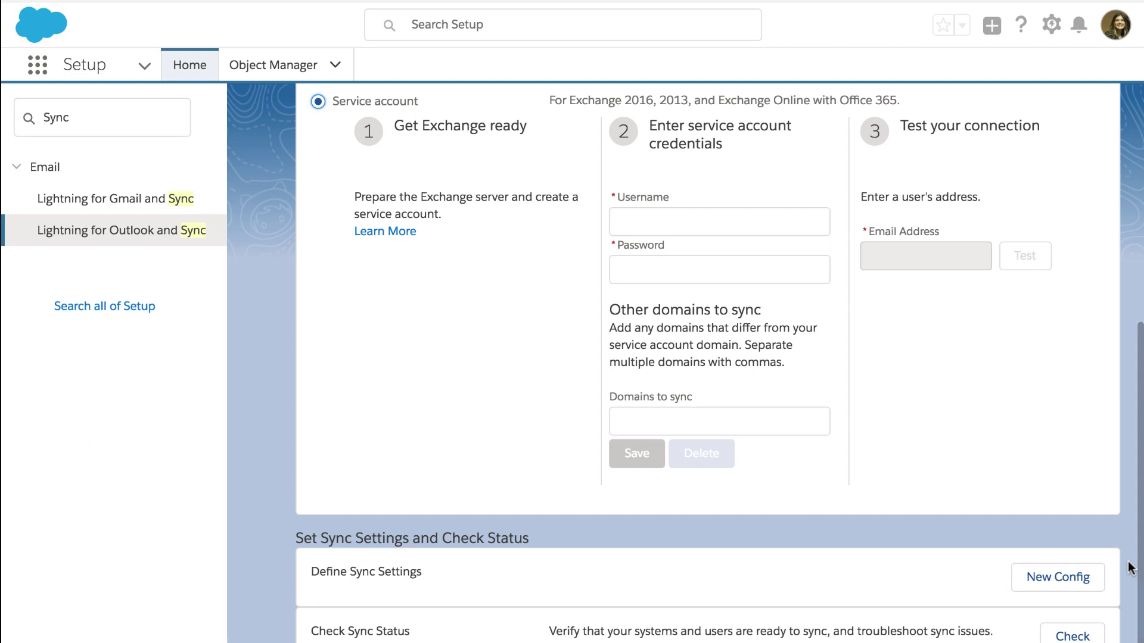